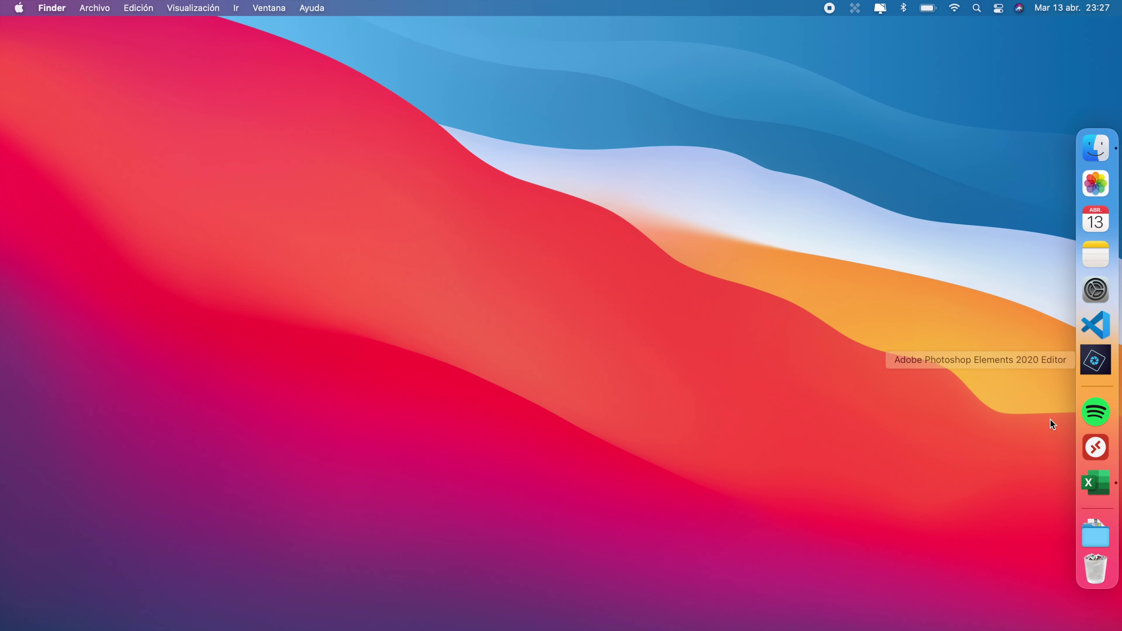
- Launch Excel and create a new blank workbook from the 'Libro en blanco' template
left_click(1091, 486)
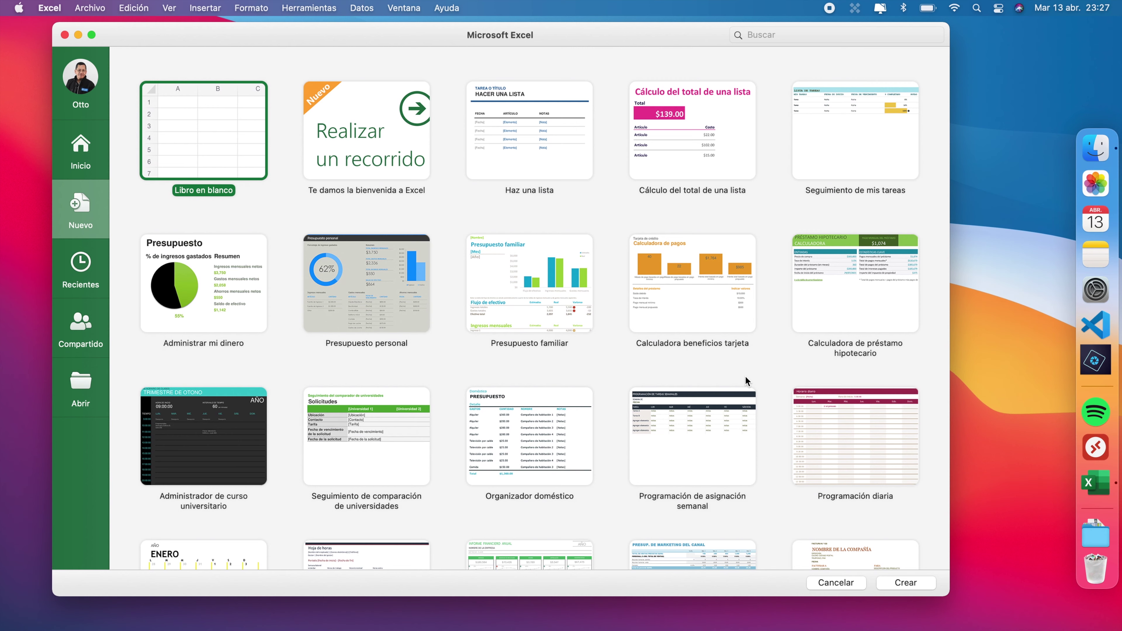
left_click(178, 127)
double_click(180, 127)
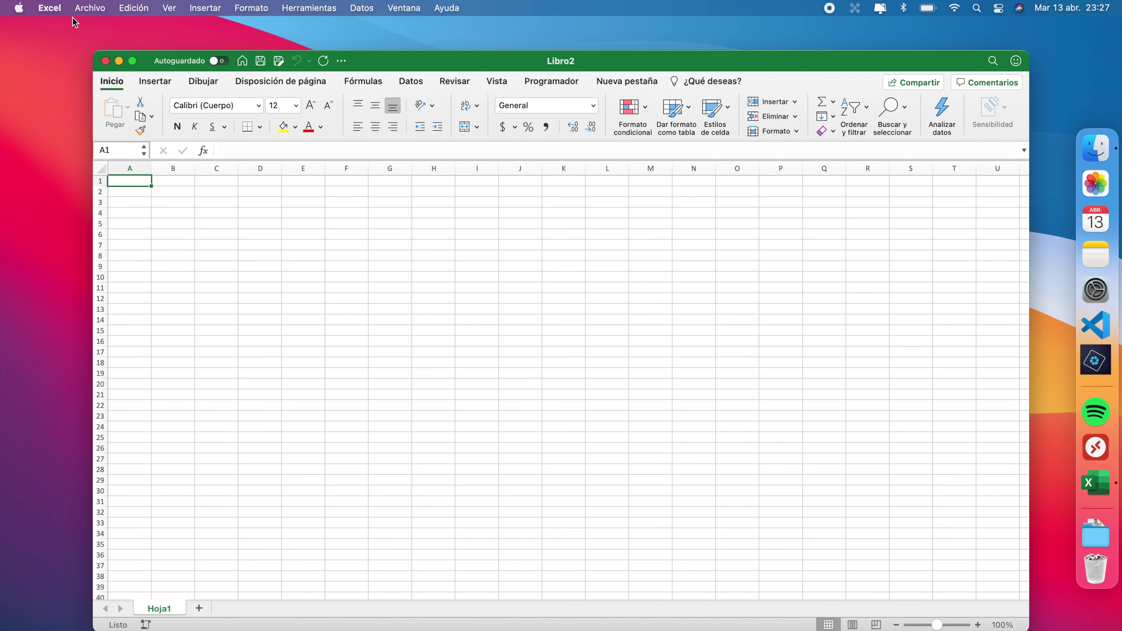
left_click(88, 9)
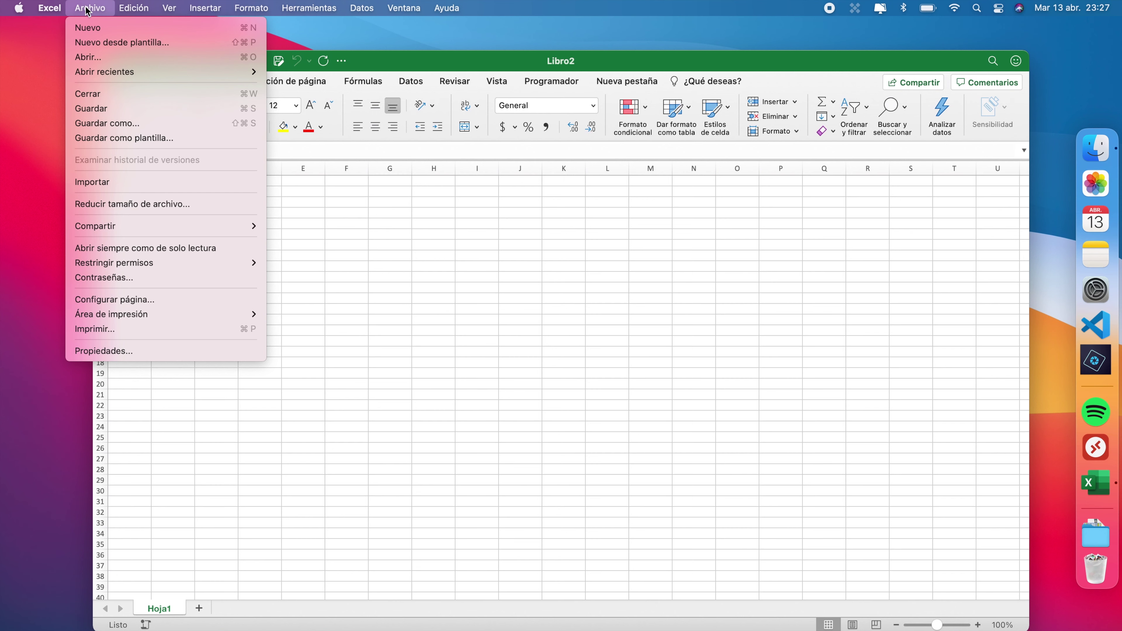
- Save the workbook as 'Proyecto VBA' in .xlsm format to Escritorio (iCloud)
left_click(108, 125)
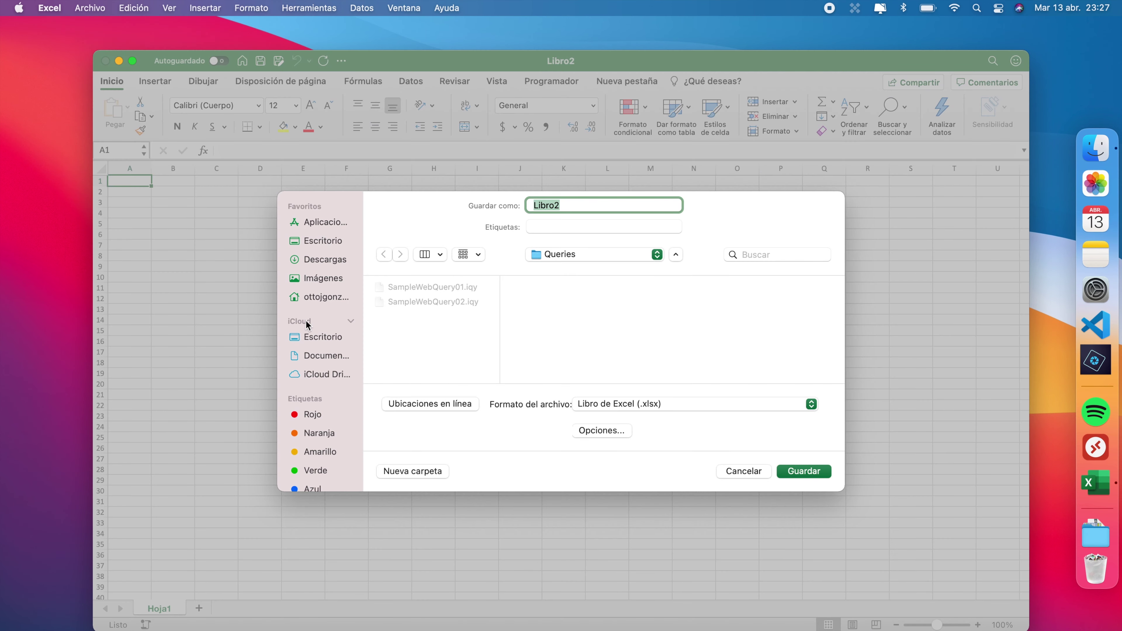
left_click(324, 244)
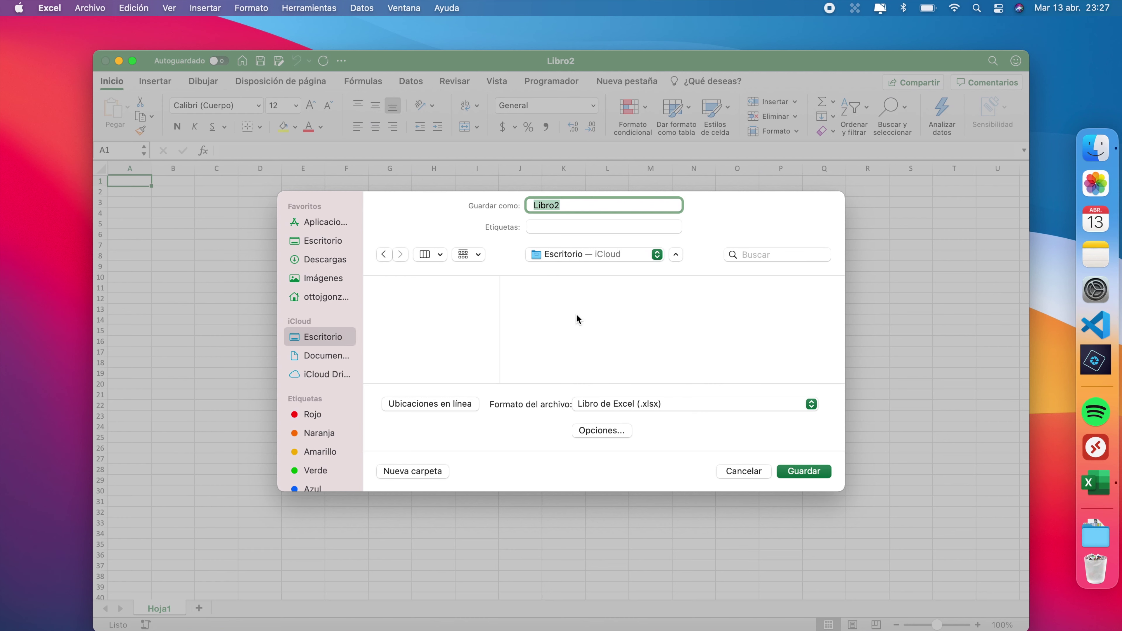
left_click(597, 404)
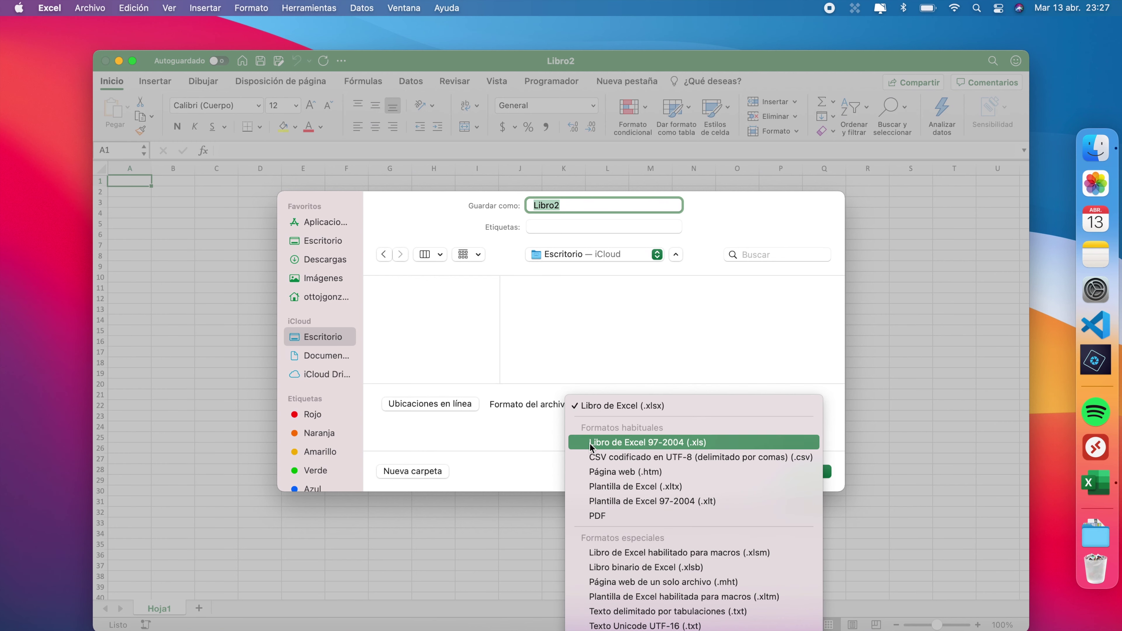
left_click(590, 552)
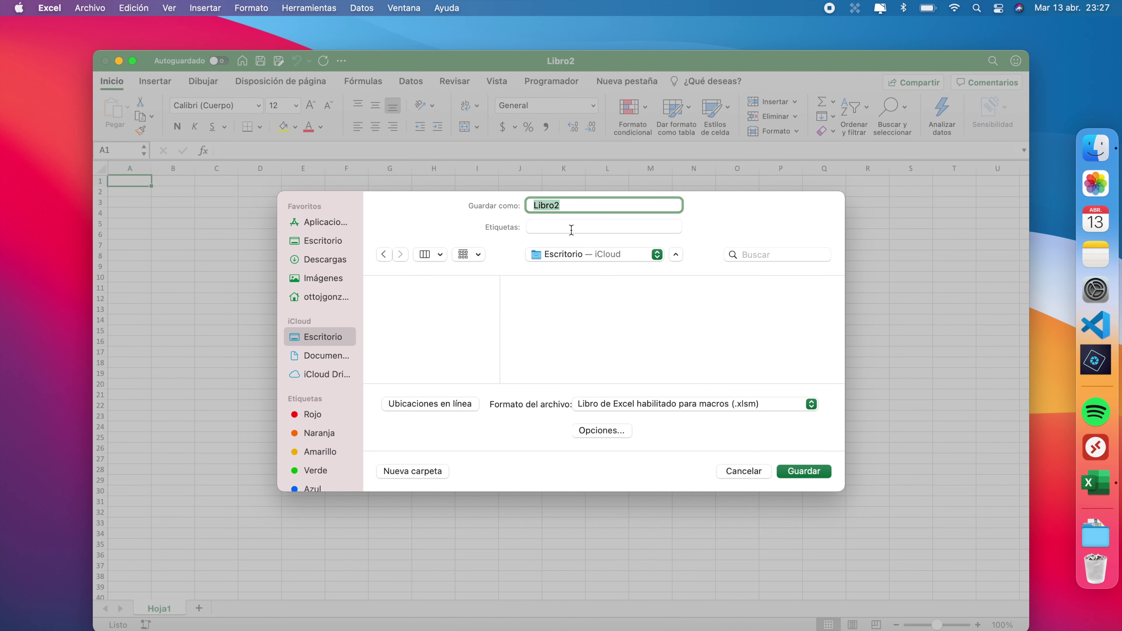
type("Proyecto ")
type("VBA")
left_click(803, 471)
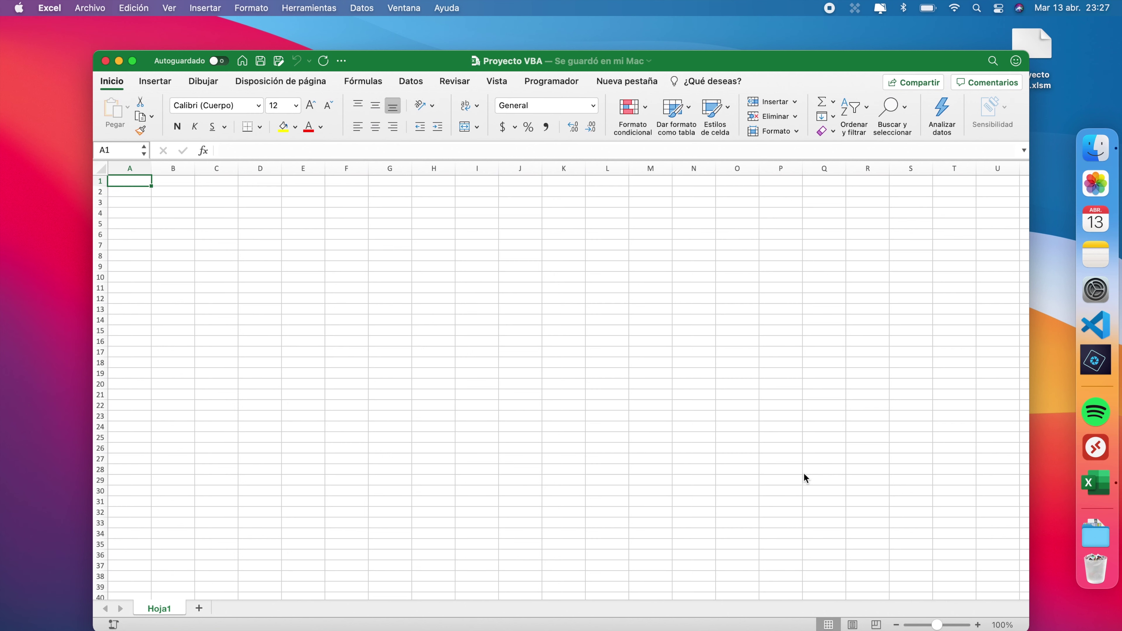
- Open the Visual Basic editor from the Programador tab and insert a new module
left_click(555, 87)
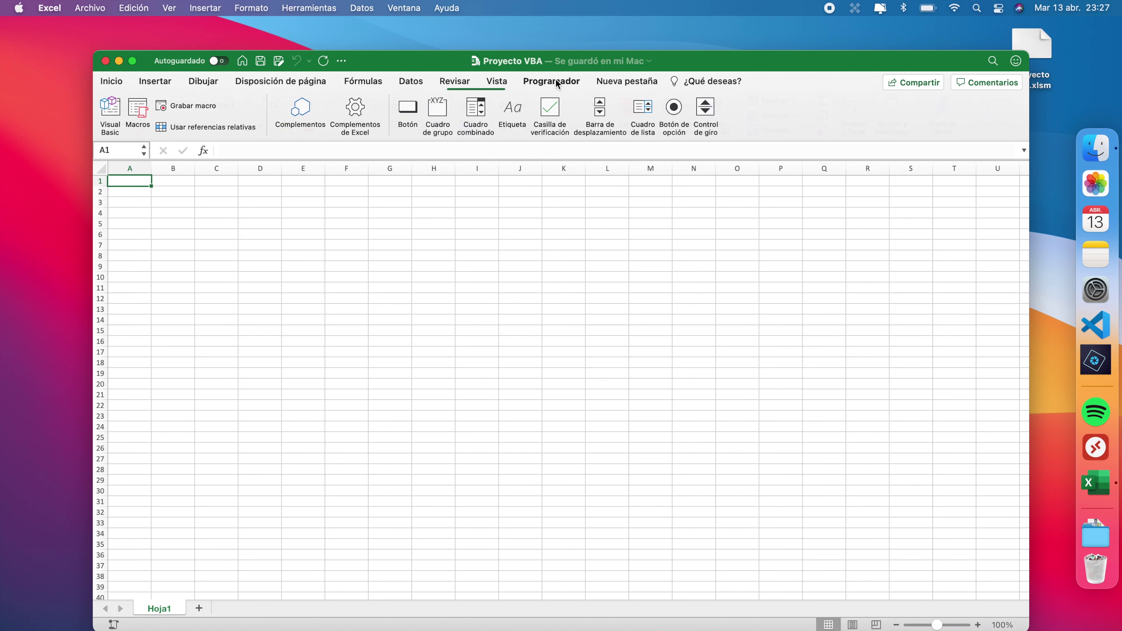
left_click(118, 108)
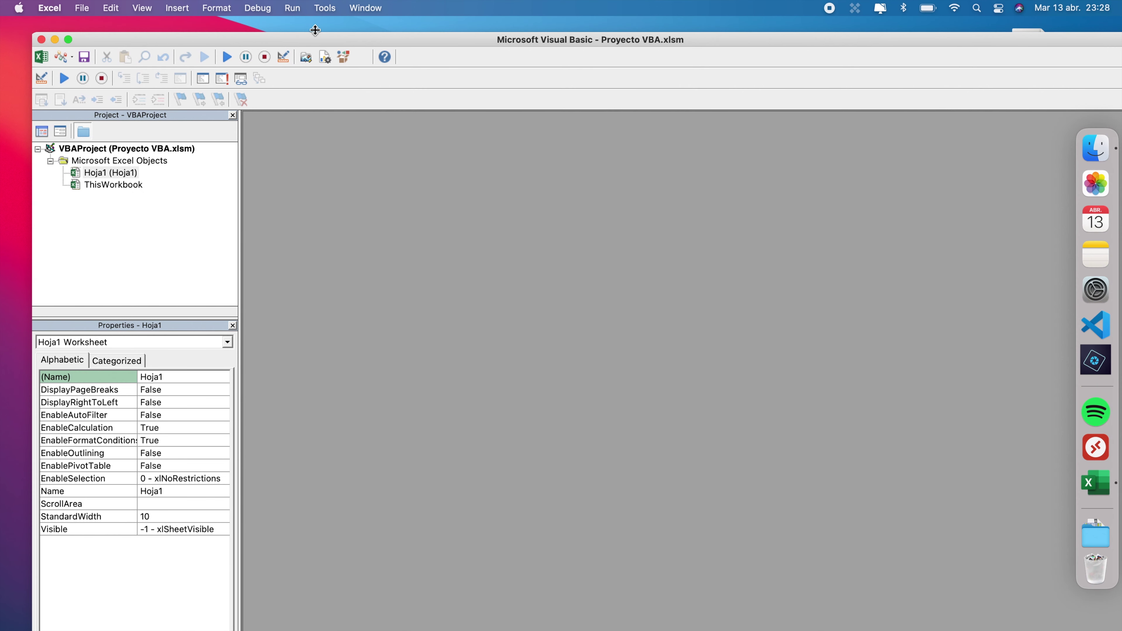
left_click_drag(310, 40, 293, 24)
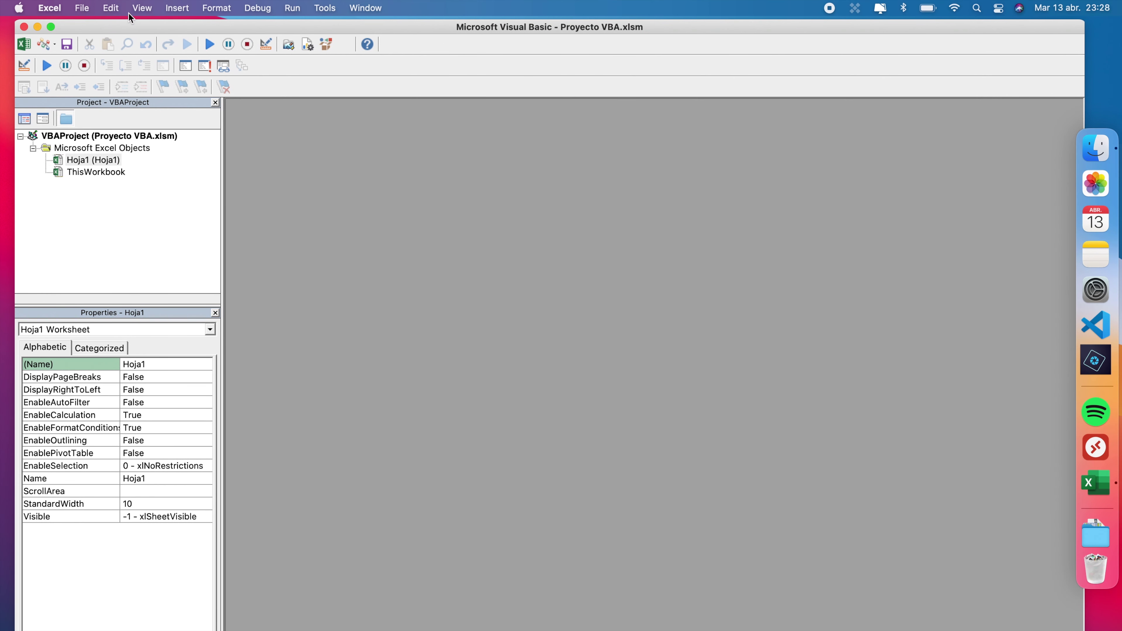
left_click(176, 10)
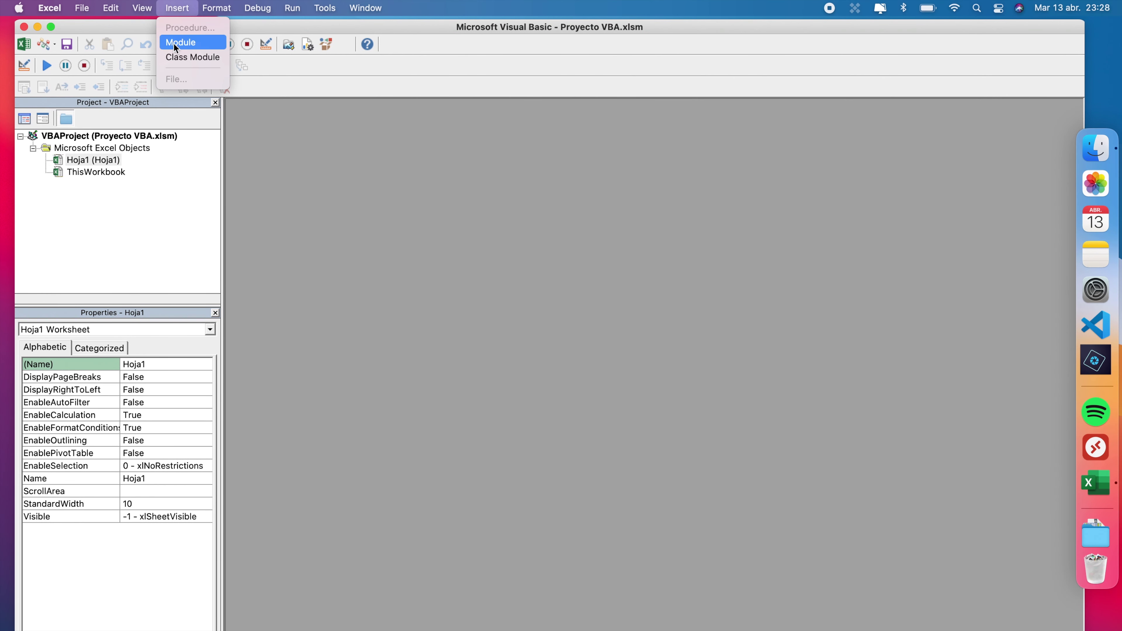
left_click(179, 43)
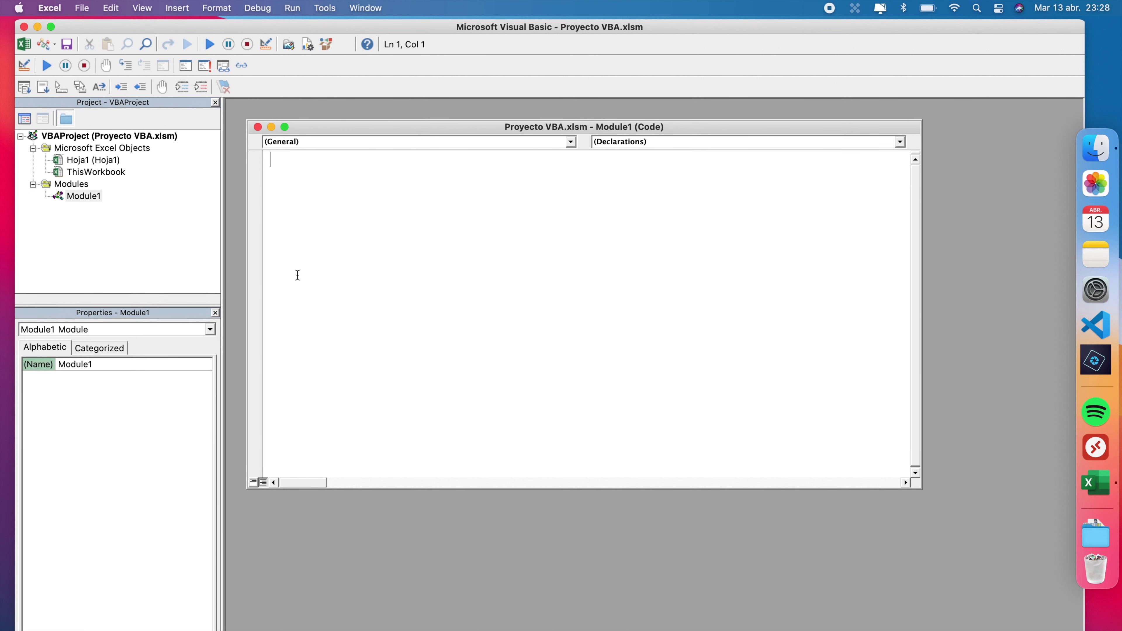
- Type 'Option Explicit' on Module1's first line, followed by a new line
type("OPTIONEXPL")
key("BackSpace")
key("BackSpace")
key("BackSpace")
key("BackSpace")
key("BackSpace")
key("BackSpace")
key("BackSpace")
key("BackSpace")
key("BackSpace")
type("Option explicit")
key("Return")
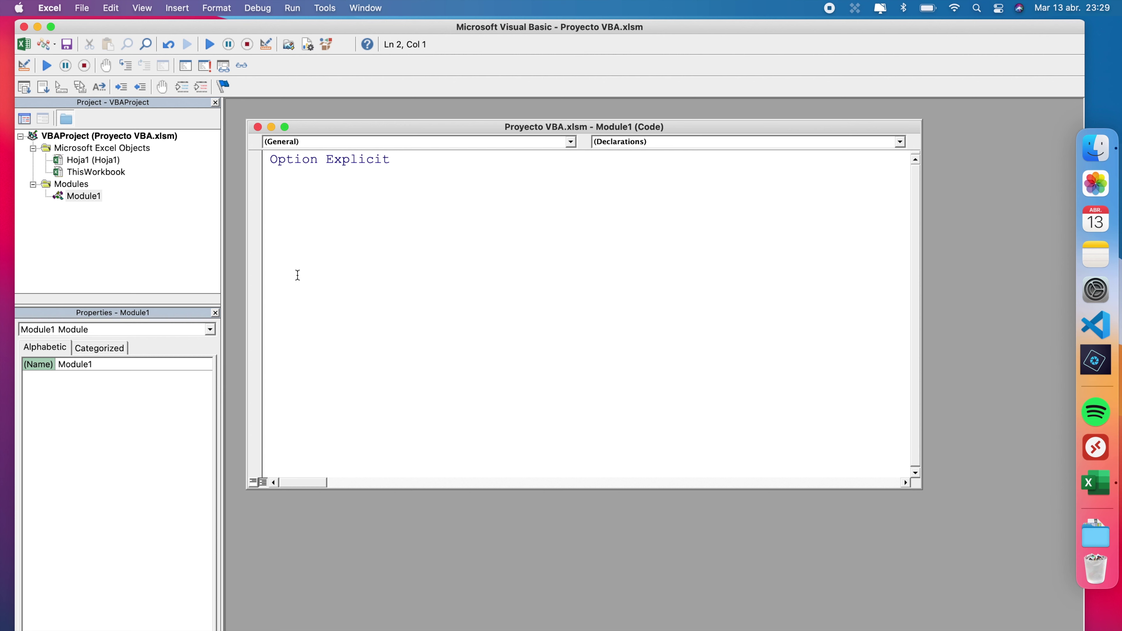
key("Return")
- Start the Sub CrearFormulario procedure in Module1
type("subCrearFormulario")
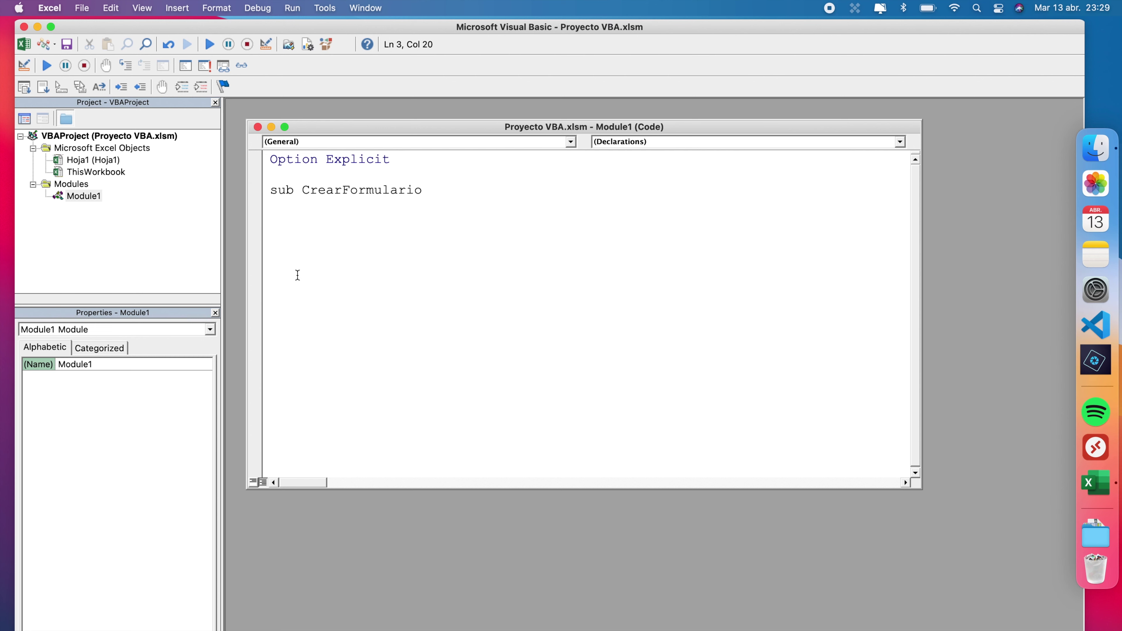
key("Return")
key("Return")
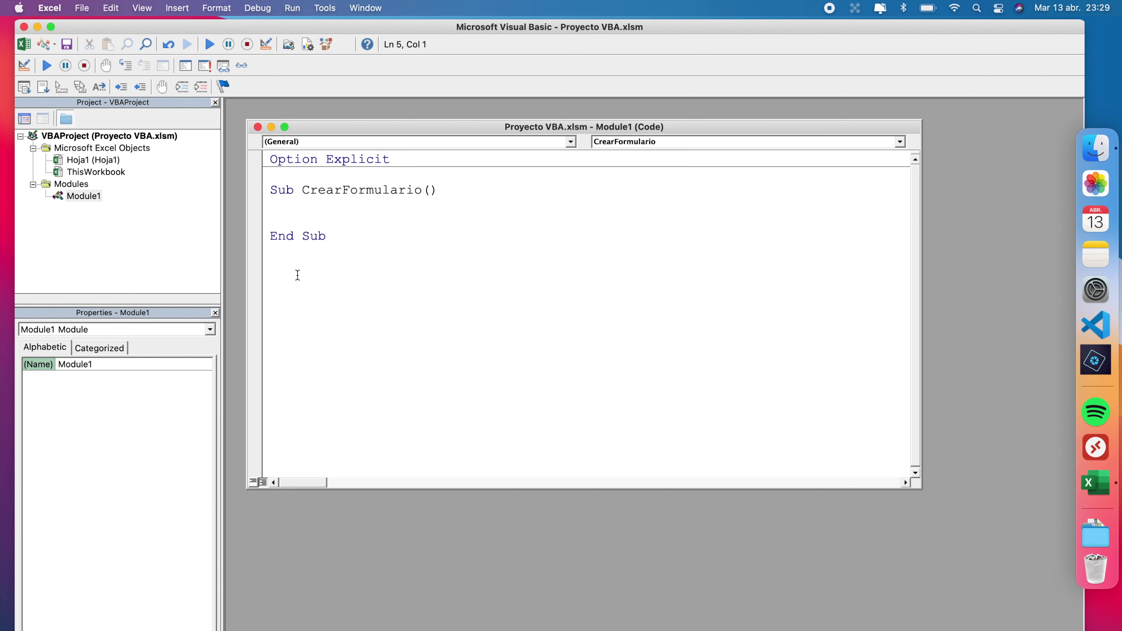
key("Up")
- Declare 'Dim UserForm1 As Object' and 'Dim FormName As String', leaving blank lines before End Sub
type("dim")
type("UserForm1 as")
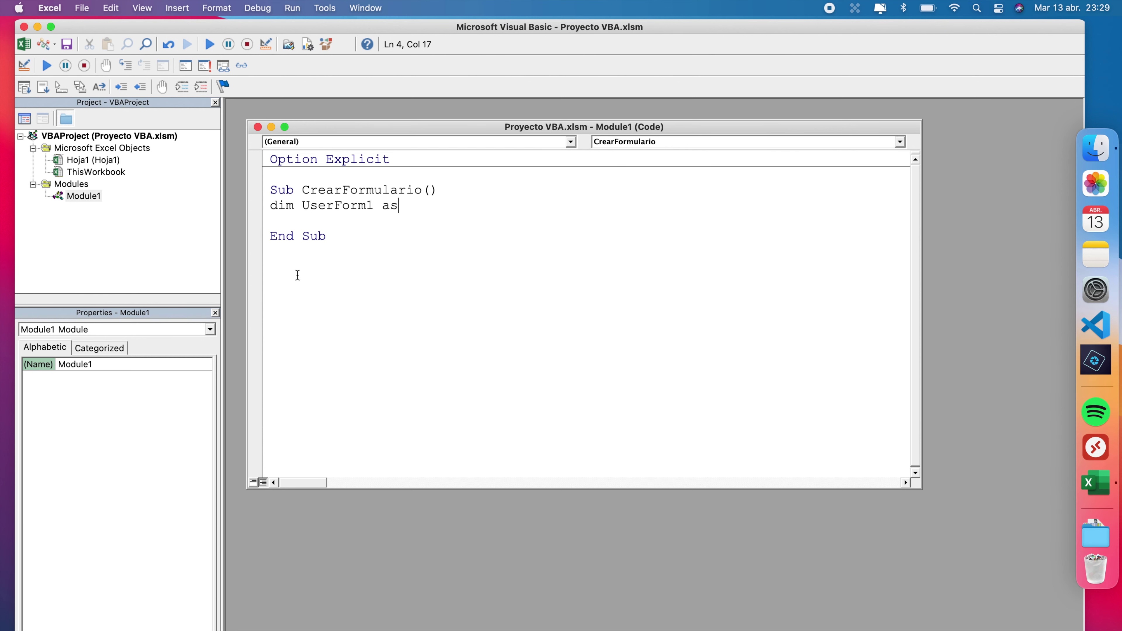
type(" obj")
key("Tab")
key("Return")
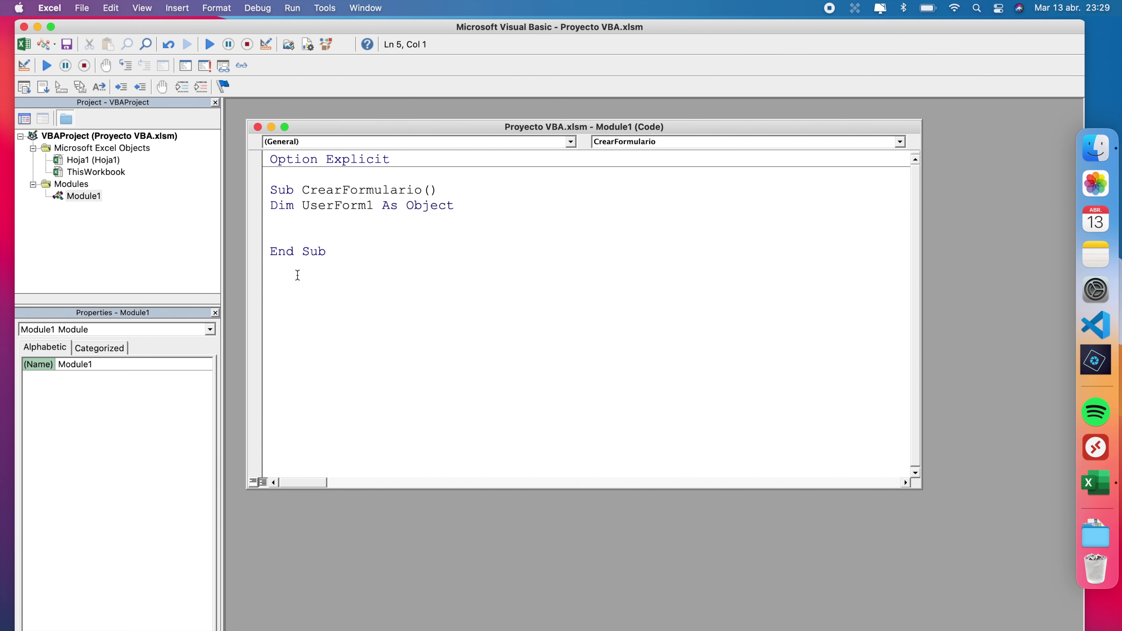
type("Dim ")
type("F")
key("BackSpace")
type("FormName a")
type("s stri")
key("Tab")
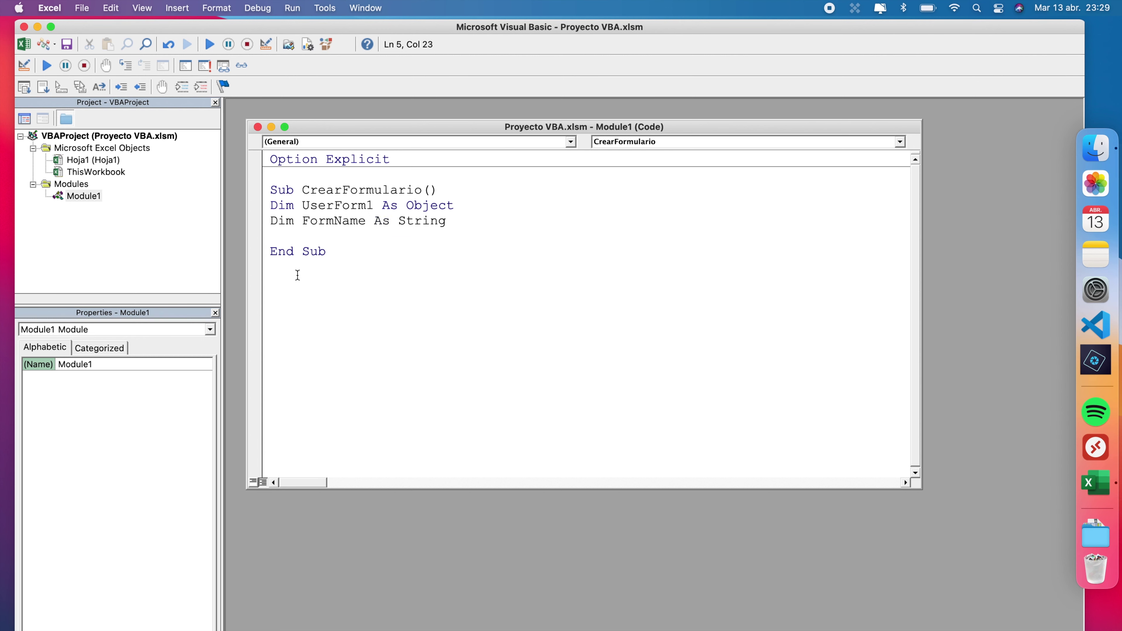
key("Return")
key("Return")
key("Up")
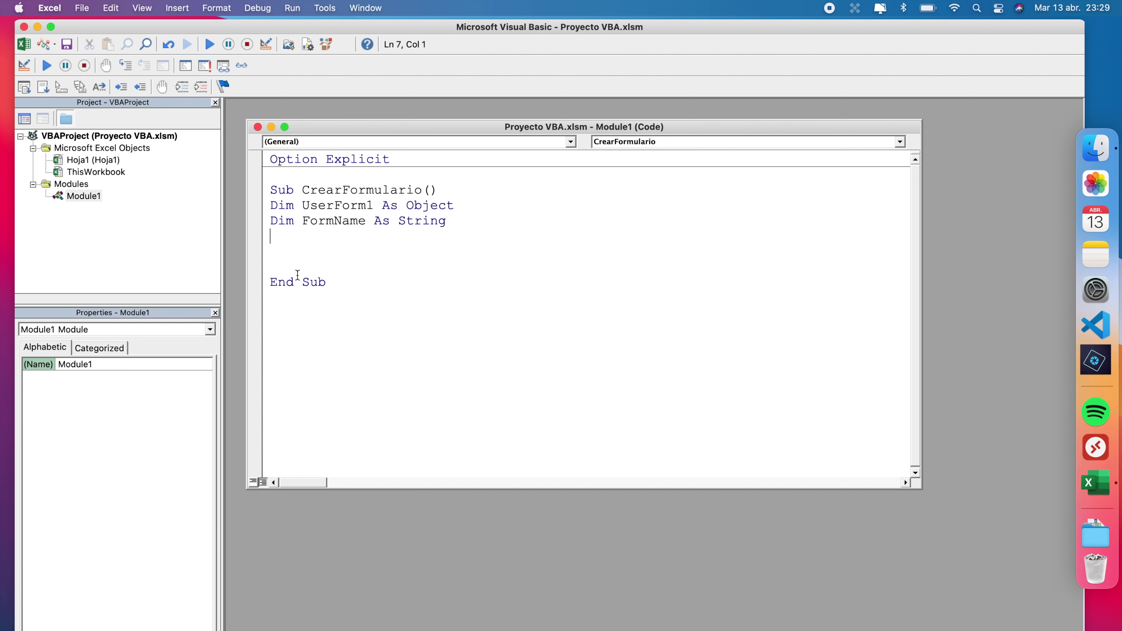
key("Return")
- Add the line Application.VBE.MainWindow.Visible = False
type("application.")
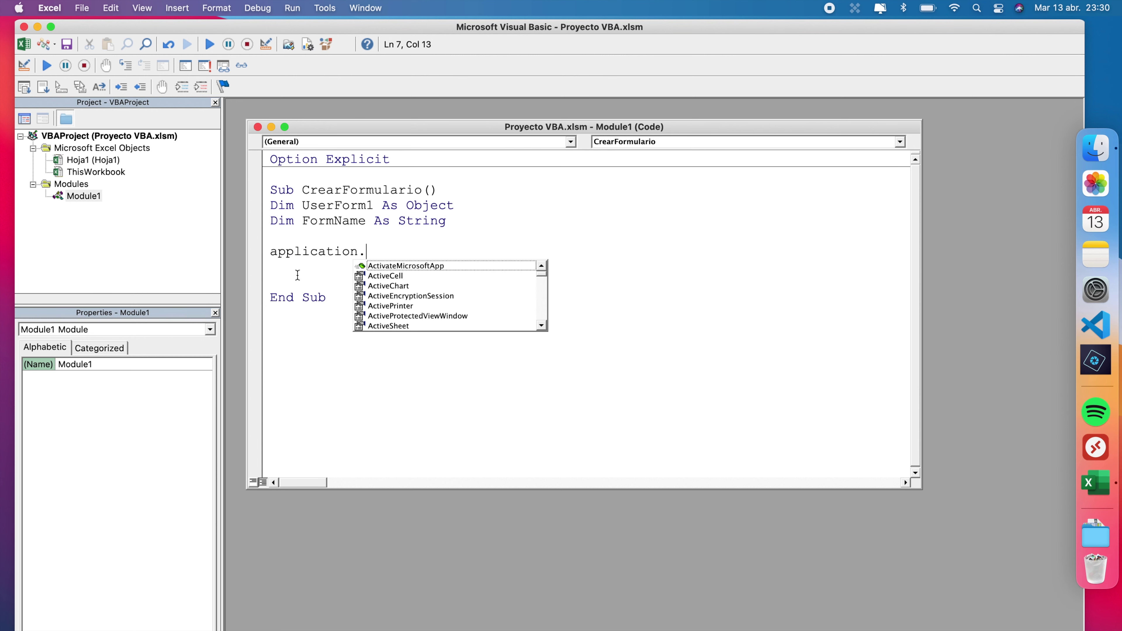
type("vbe")
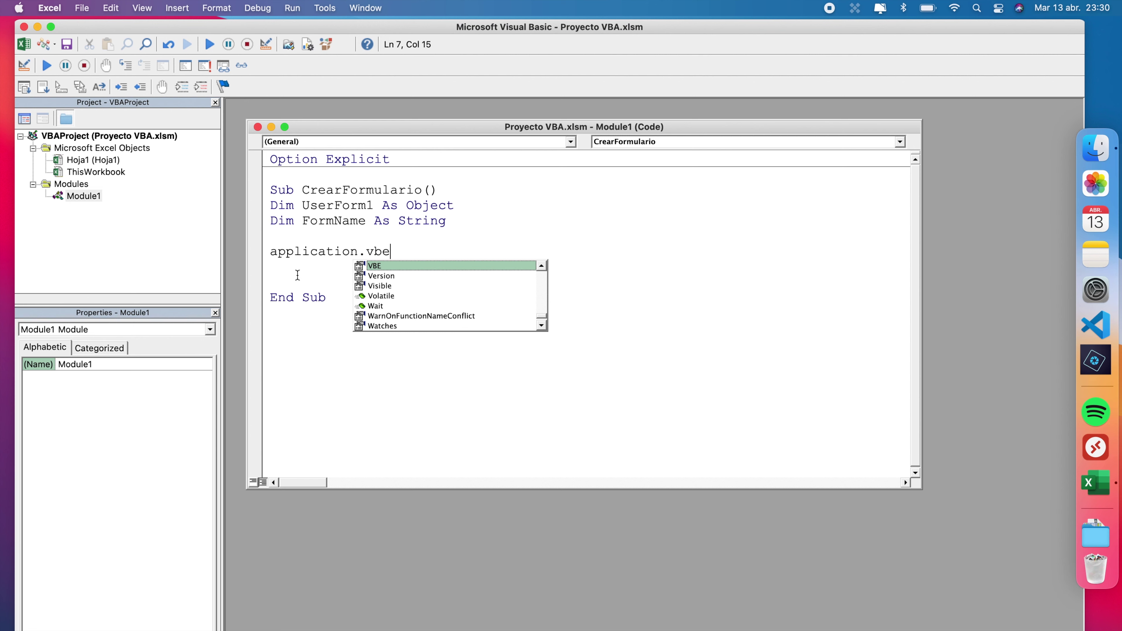
type(".")
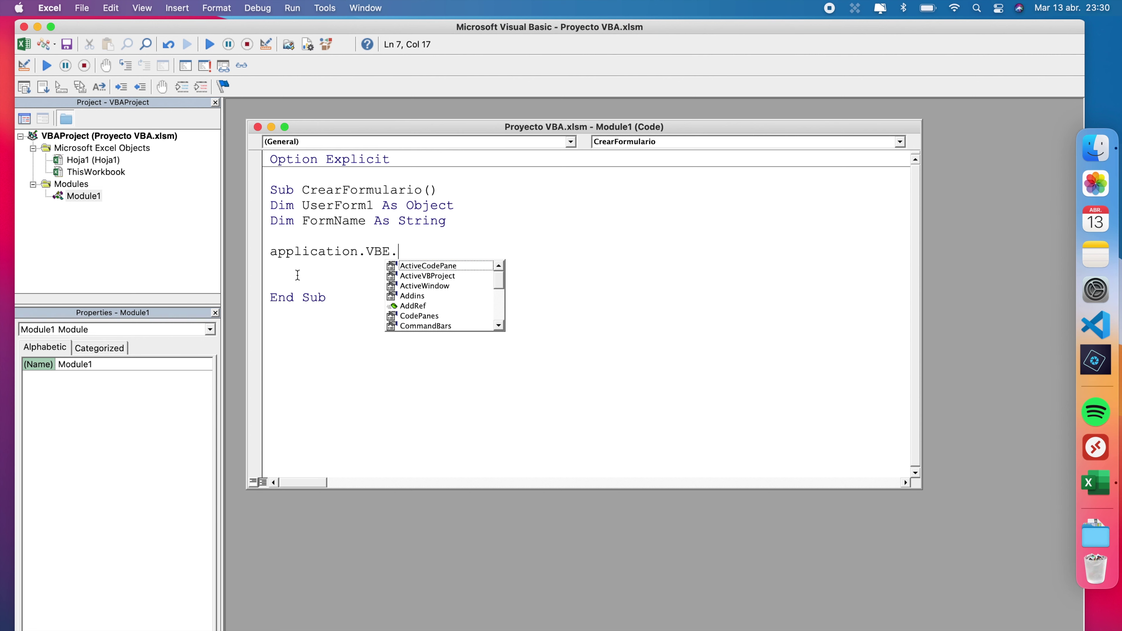
type("mainW")
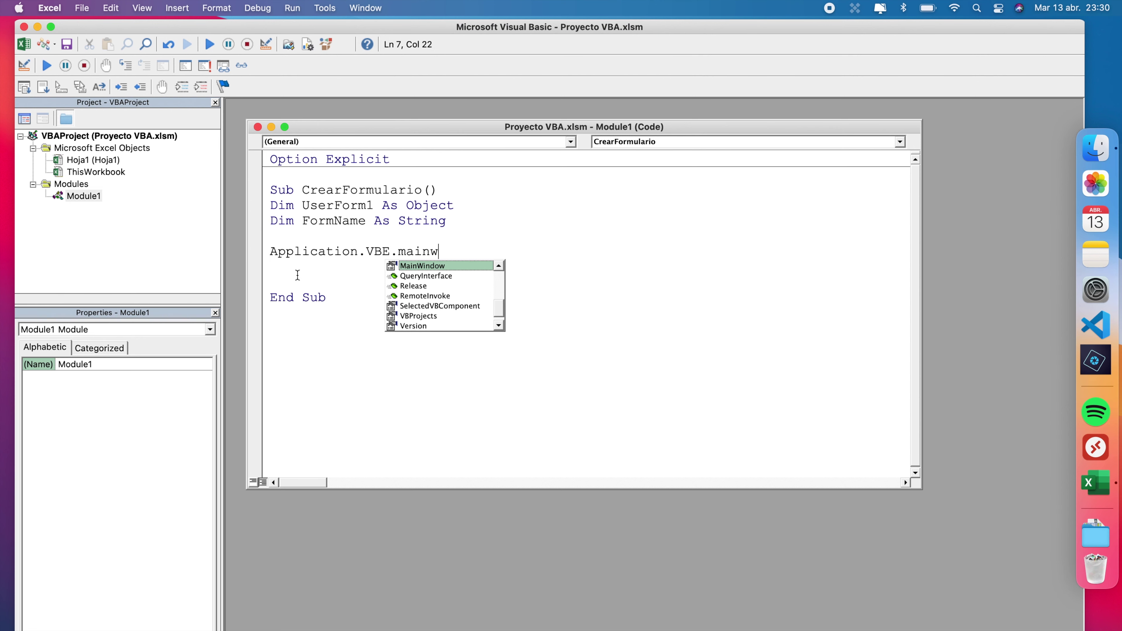
key("Tab")
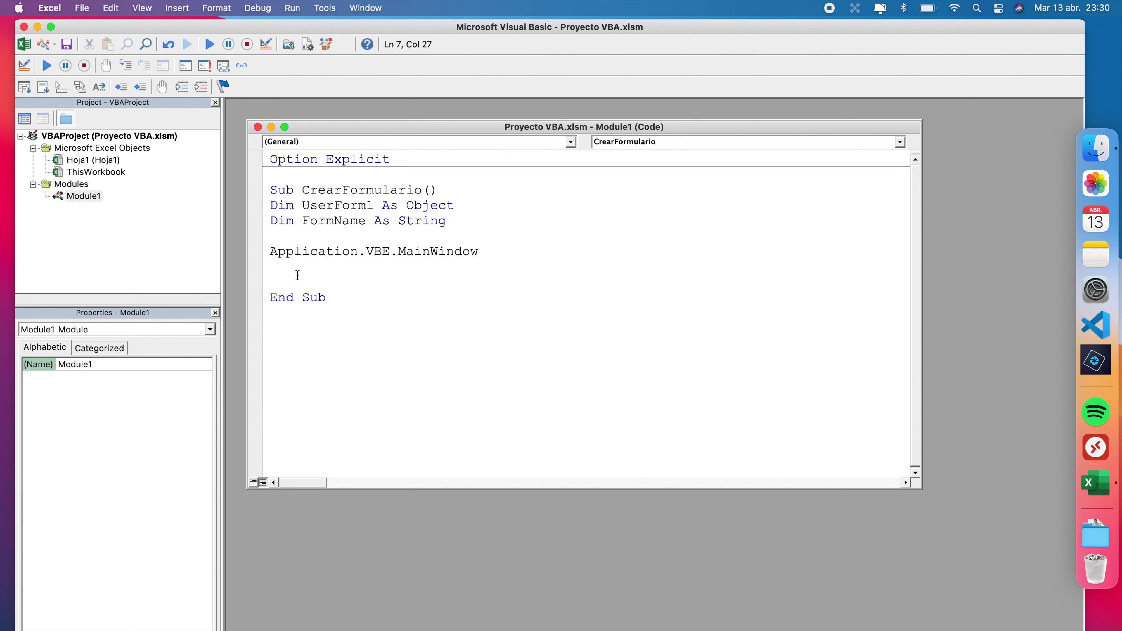
type(".v")
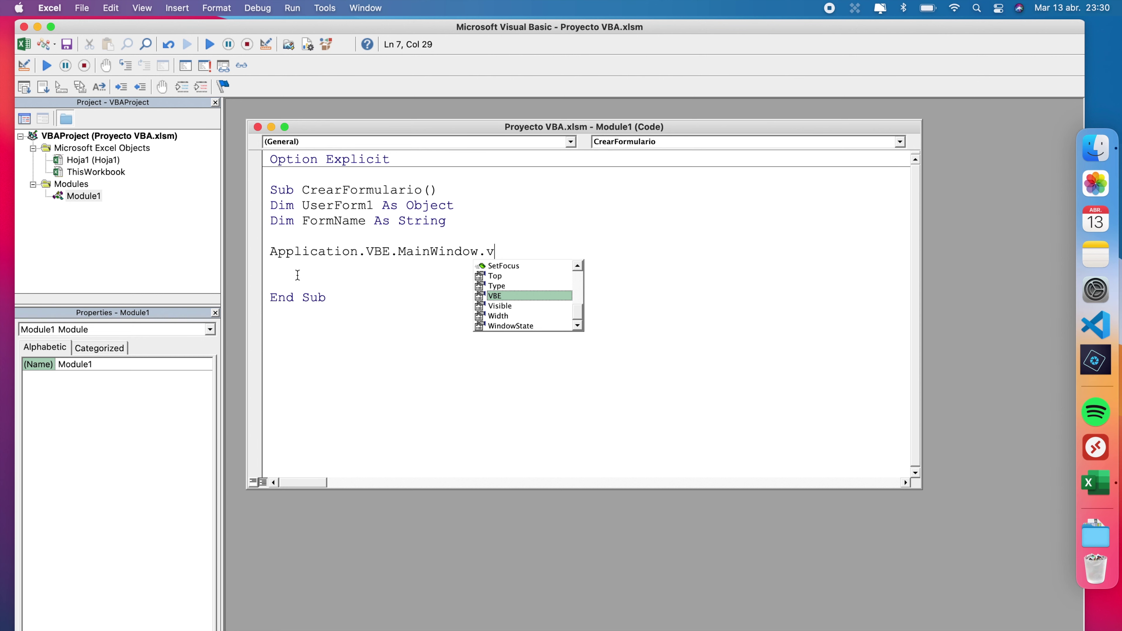
type("s")
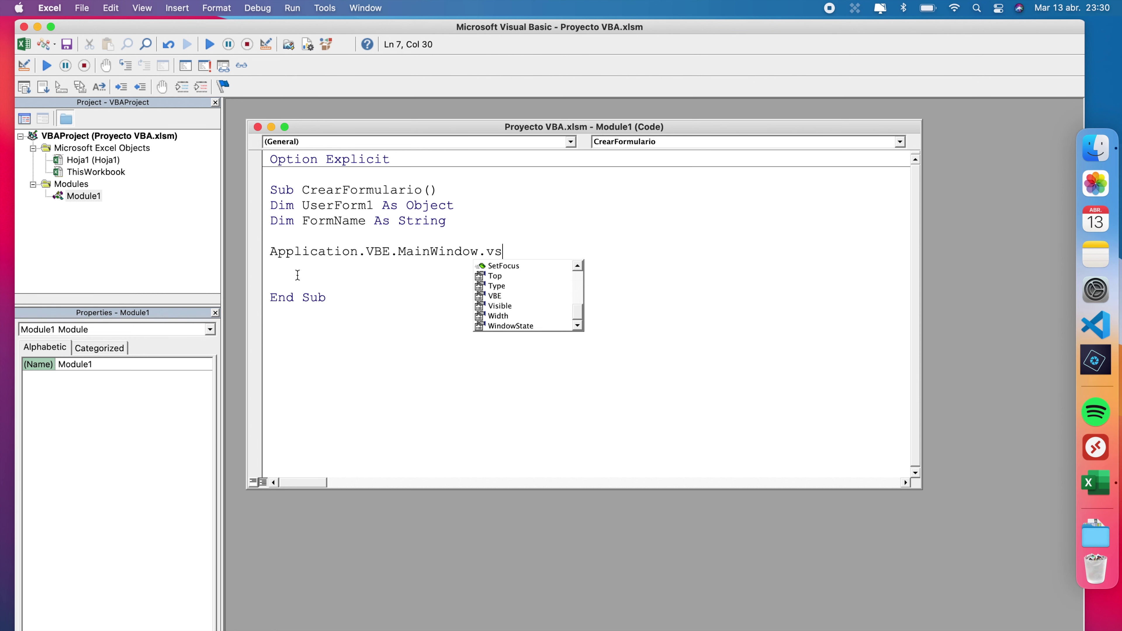
key("BackSpace")
type("isi")
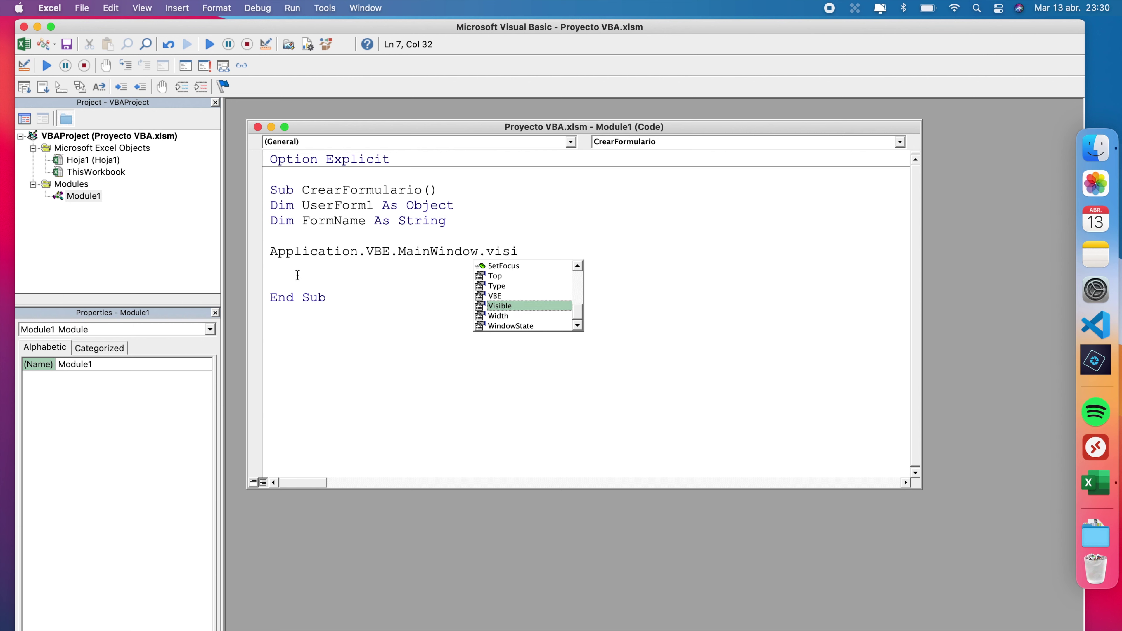
key("Tab")
type("=")
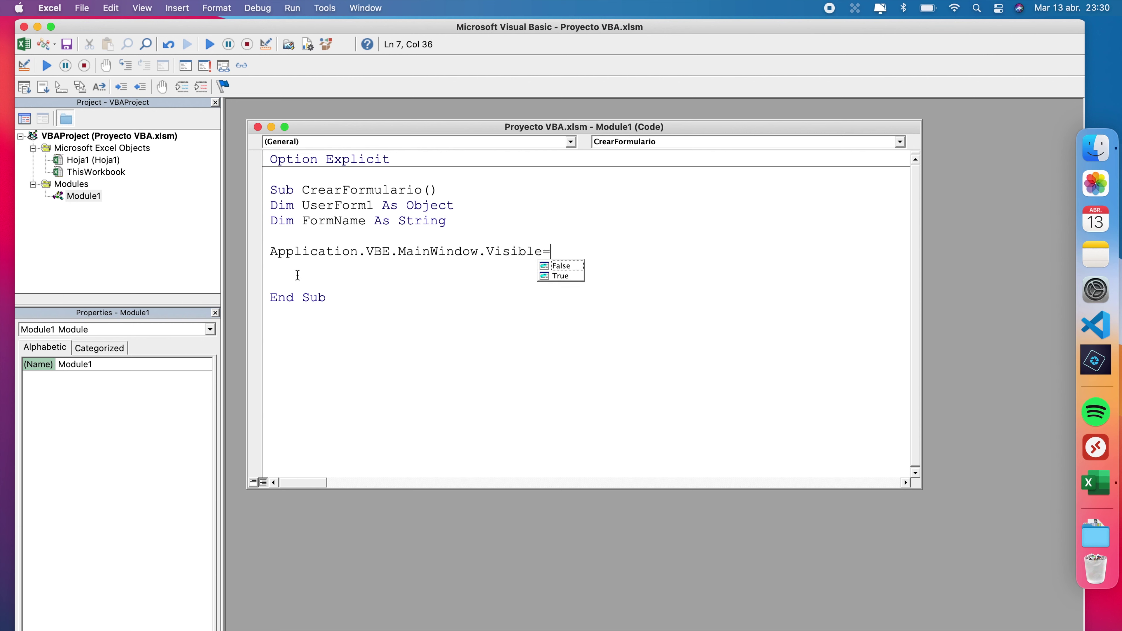
type("fal")
type("se")
key("Return")
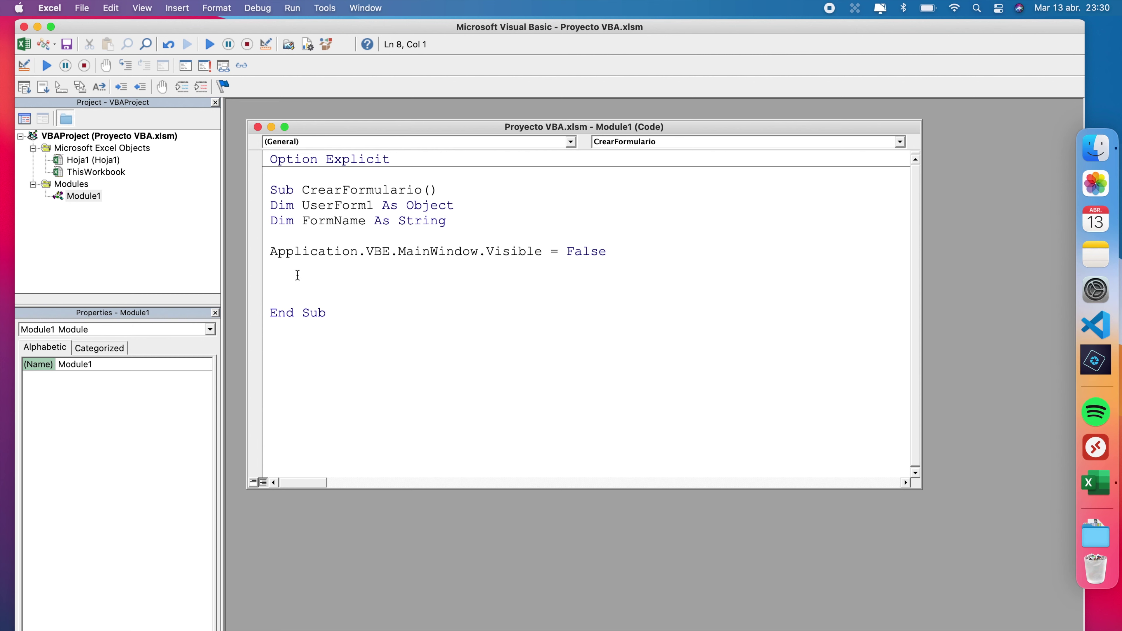
- Add Application.ScreenUpdating = False on the next line, followed by a blank line
type("application.scre")
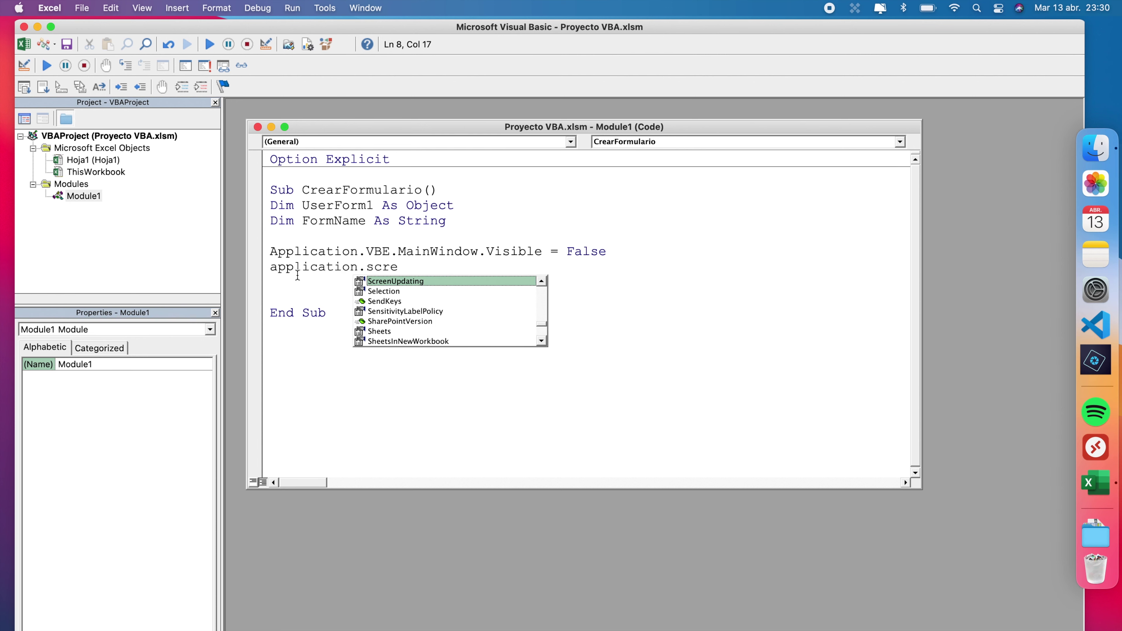
key("Tab")
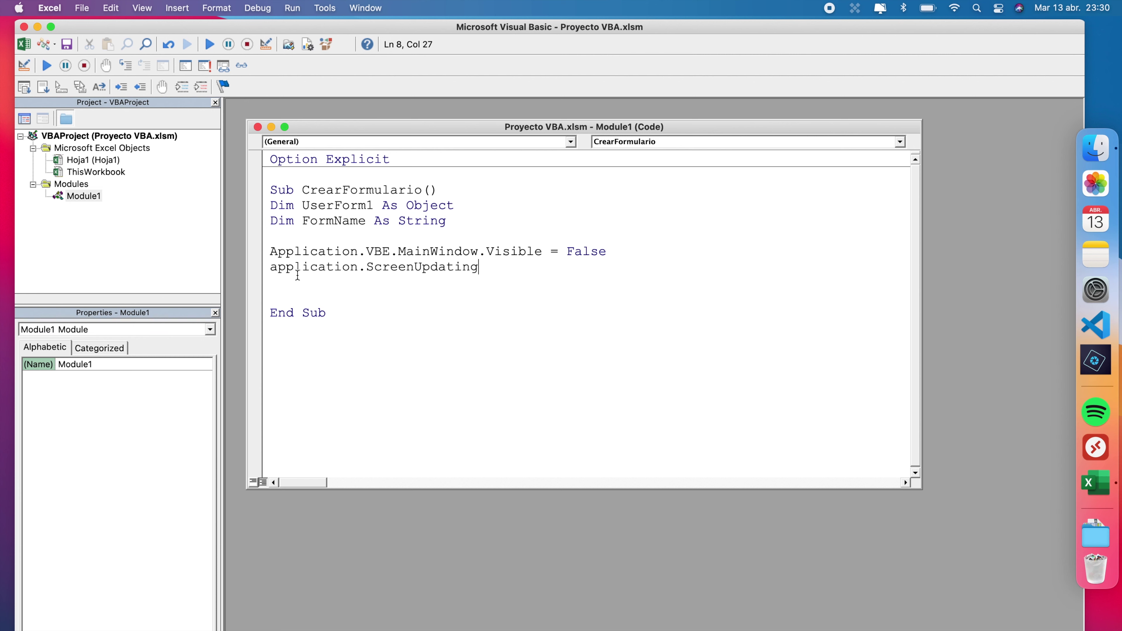
type("=fa")
key("Tab")
key("Return")
key("Return")
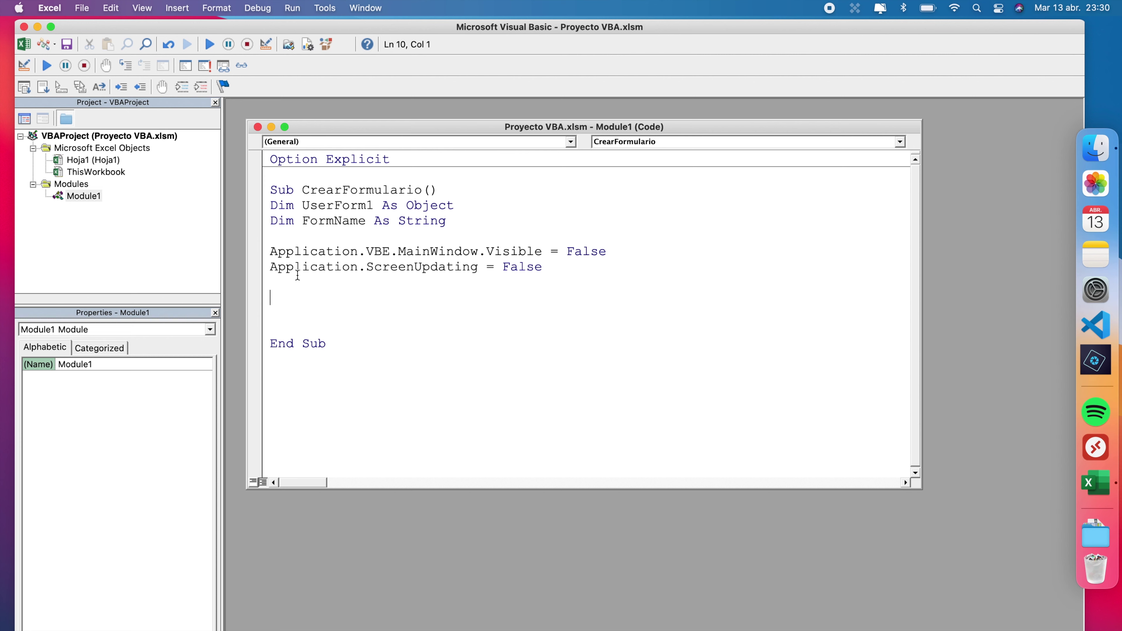
- Type Set UserForm1 = ThisWorkbook.VBProject.VBComponents using autocomplete
type("set userform1")
type("=")
type("thisworkbook")
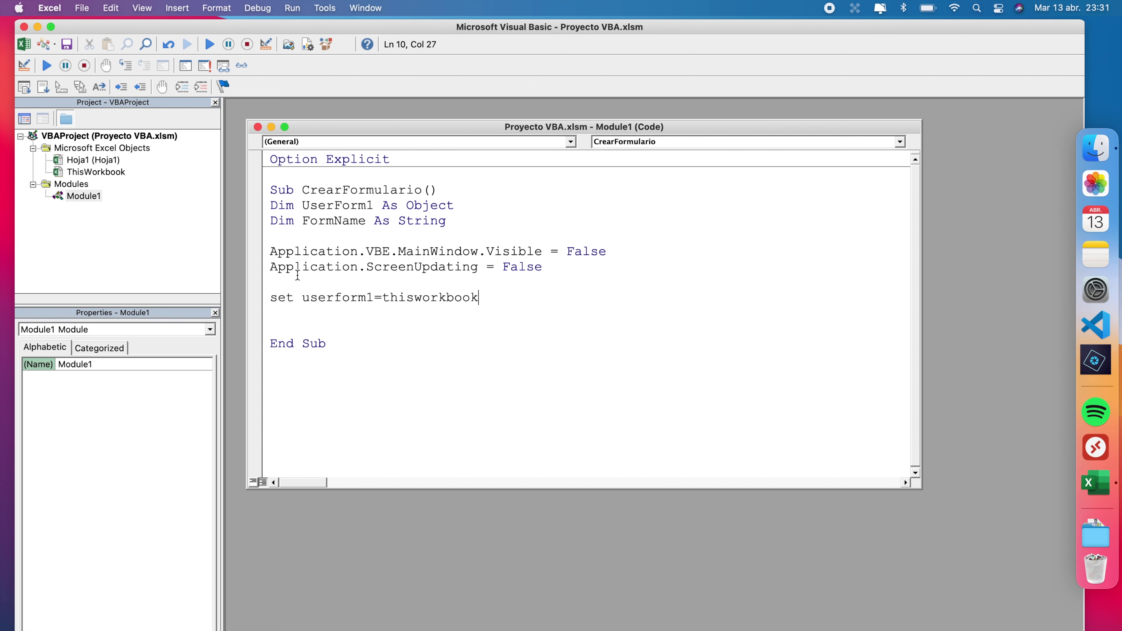
type(".vbp")
key("Tab")
type(".vb")
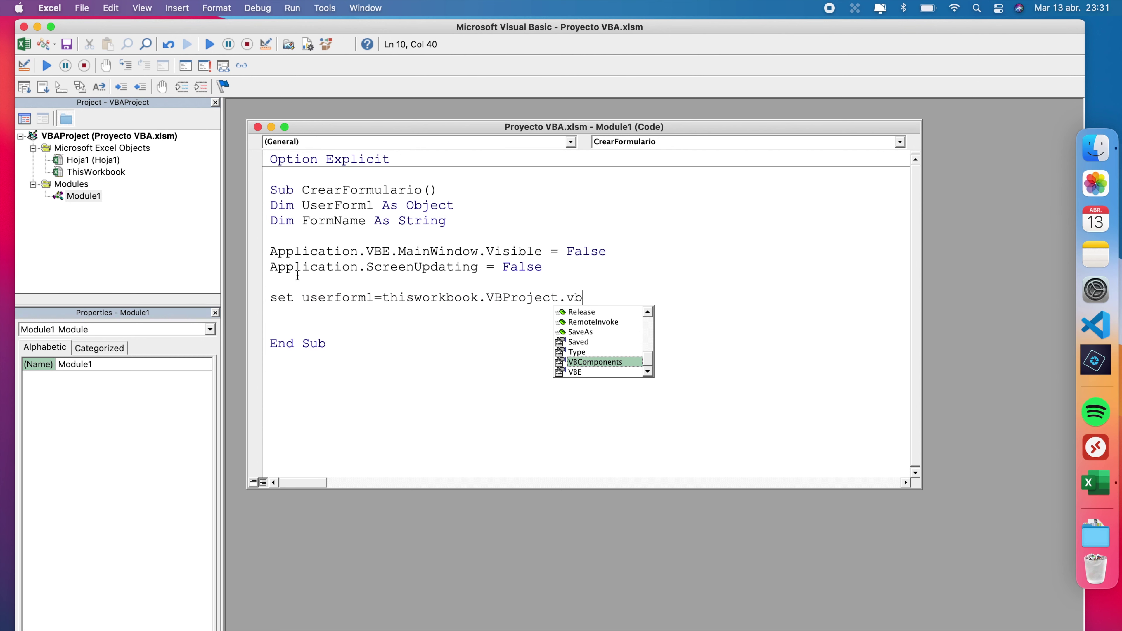
type("comp")
type("o")
key("Tab")
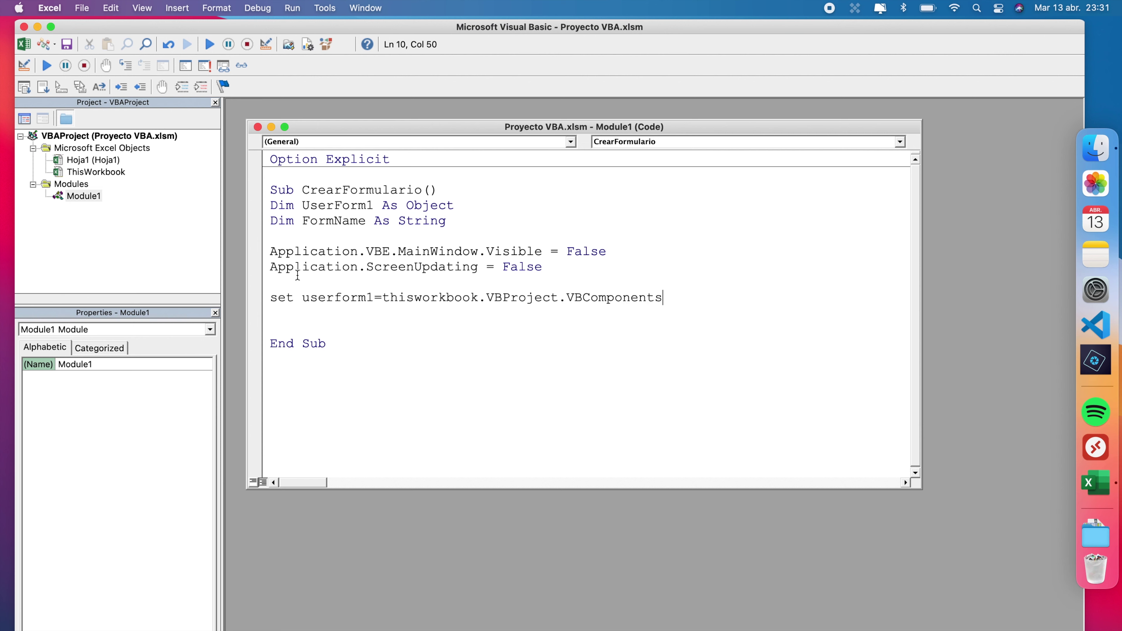
type(".ad")
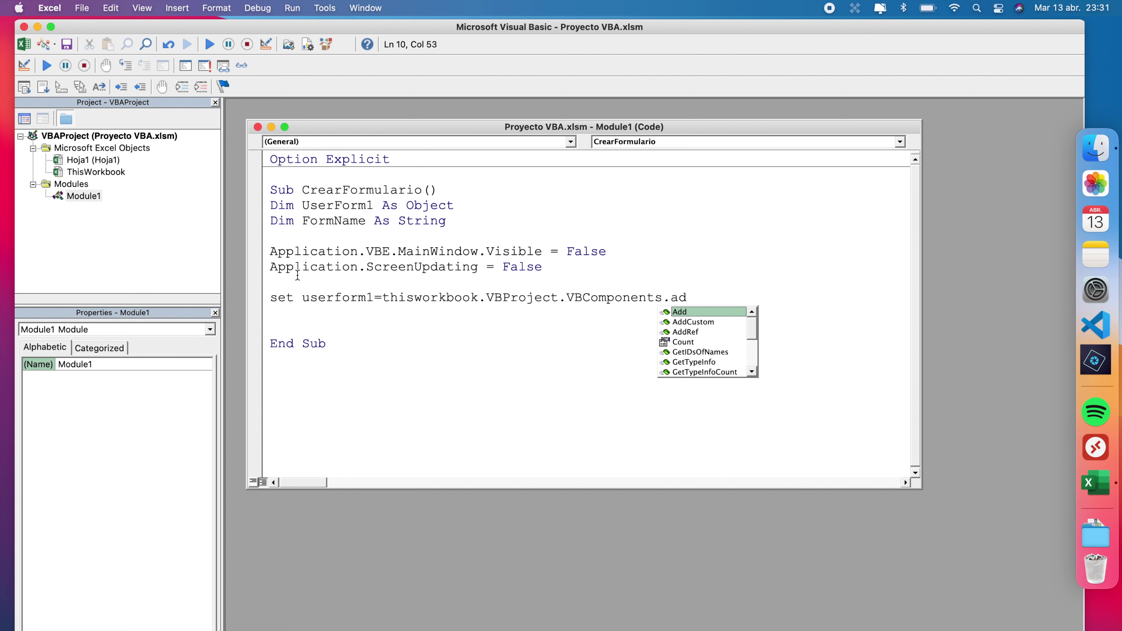
key("Escape")
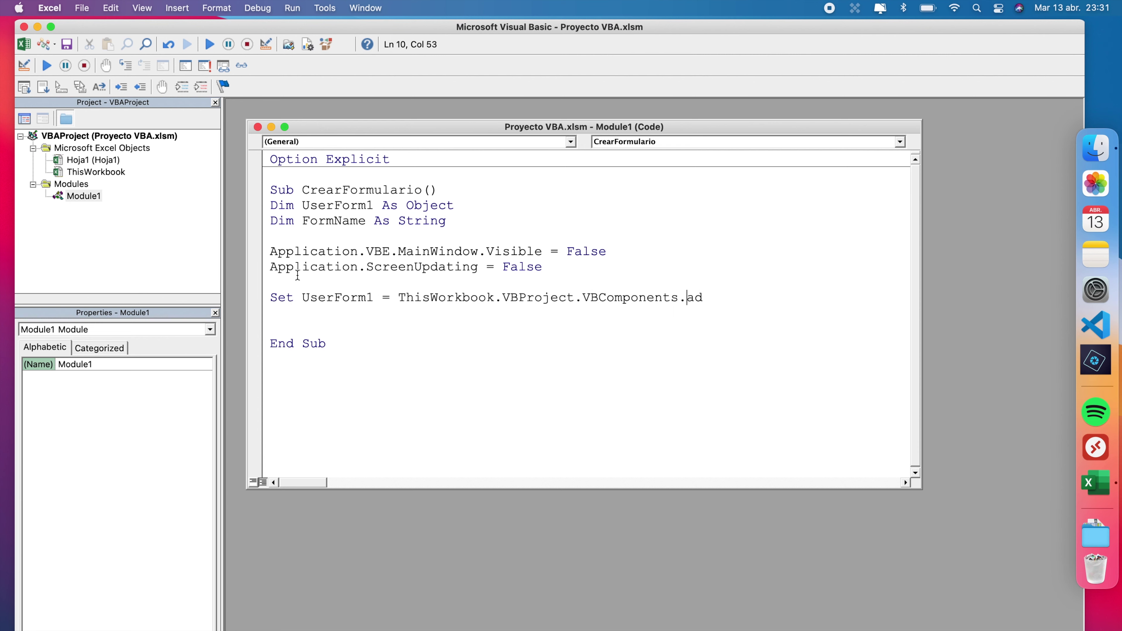
- Complete .Add(vbext_ct_MSForm), answer the reference prompt, and start a With UserForm1 line
type("d(")
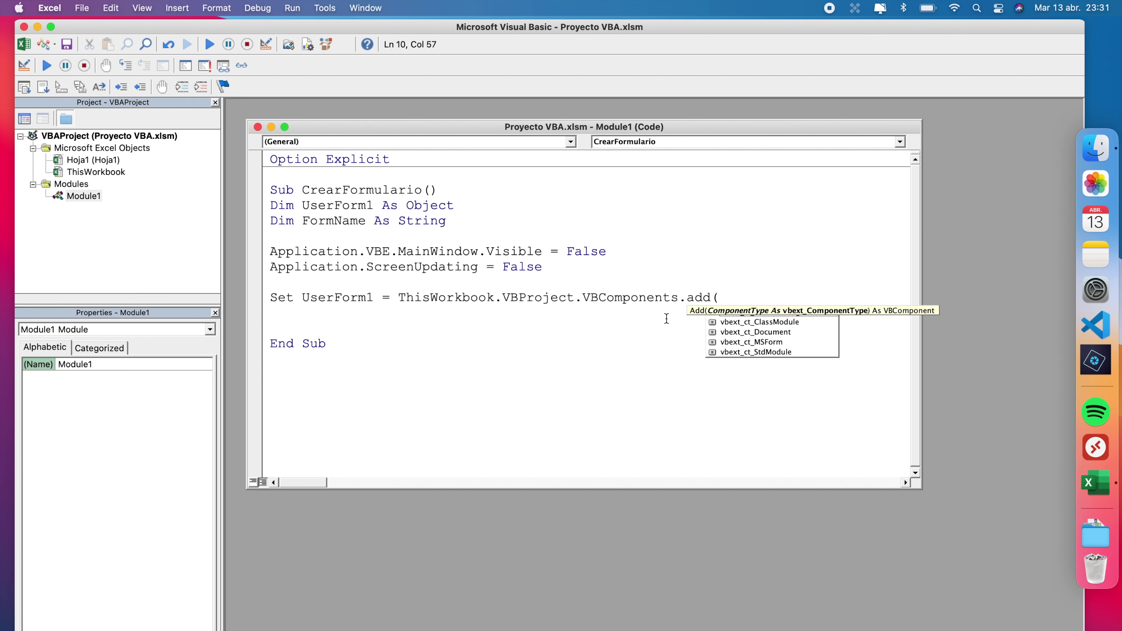
left_click(750, 344)
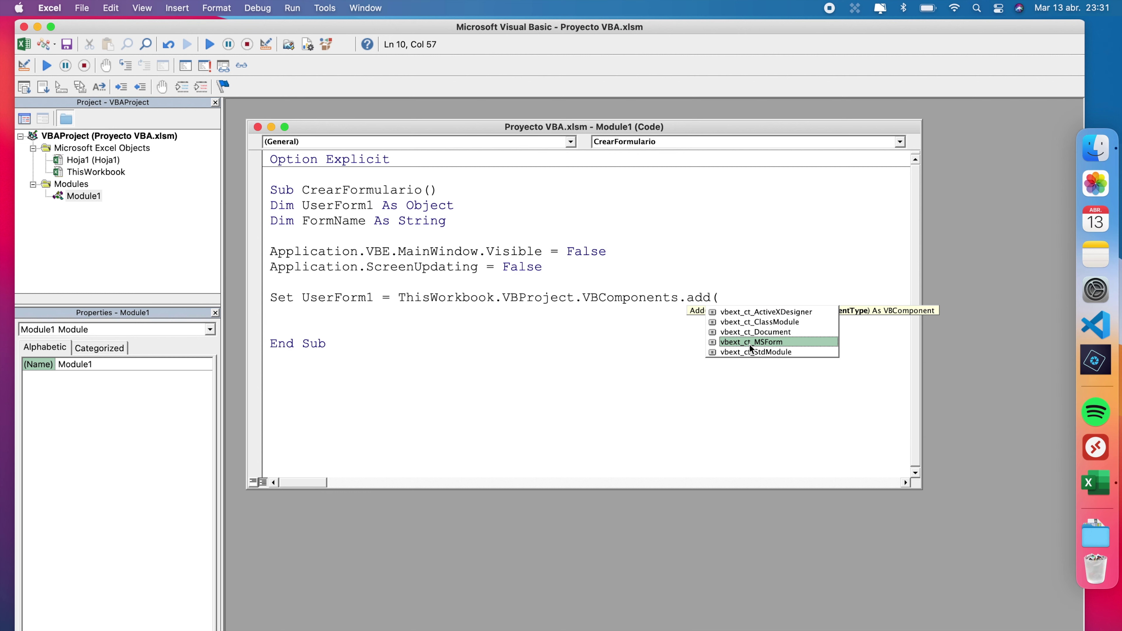
double_click(750, 344)
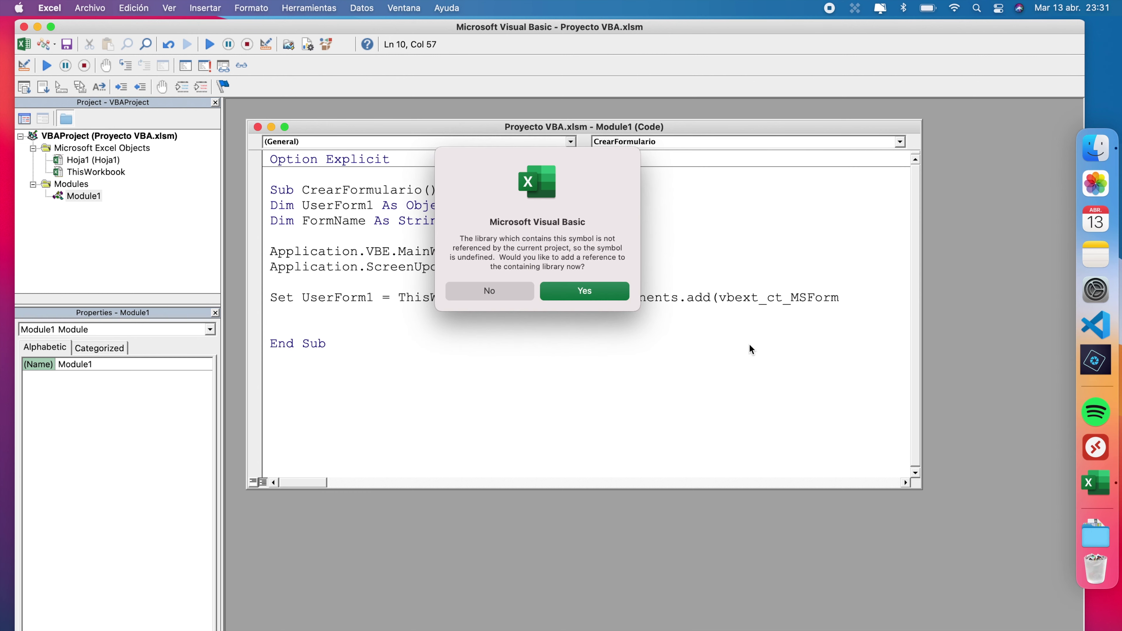
left_click(513, 292)
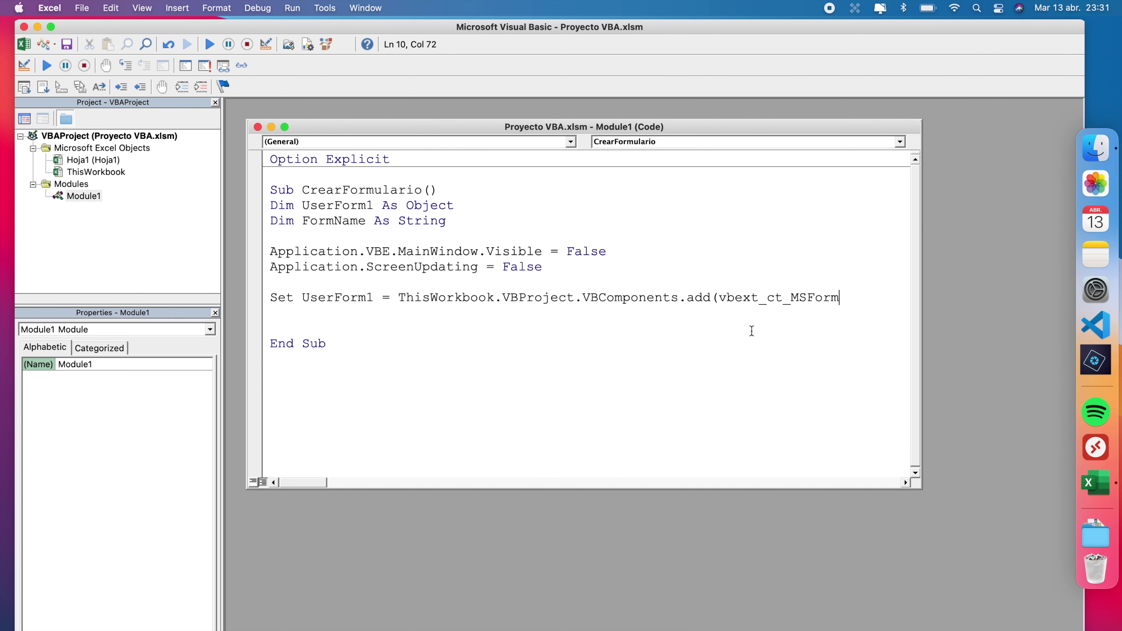
type(")")
key("Return")
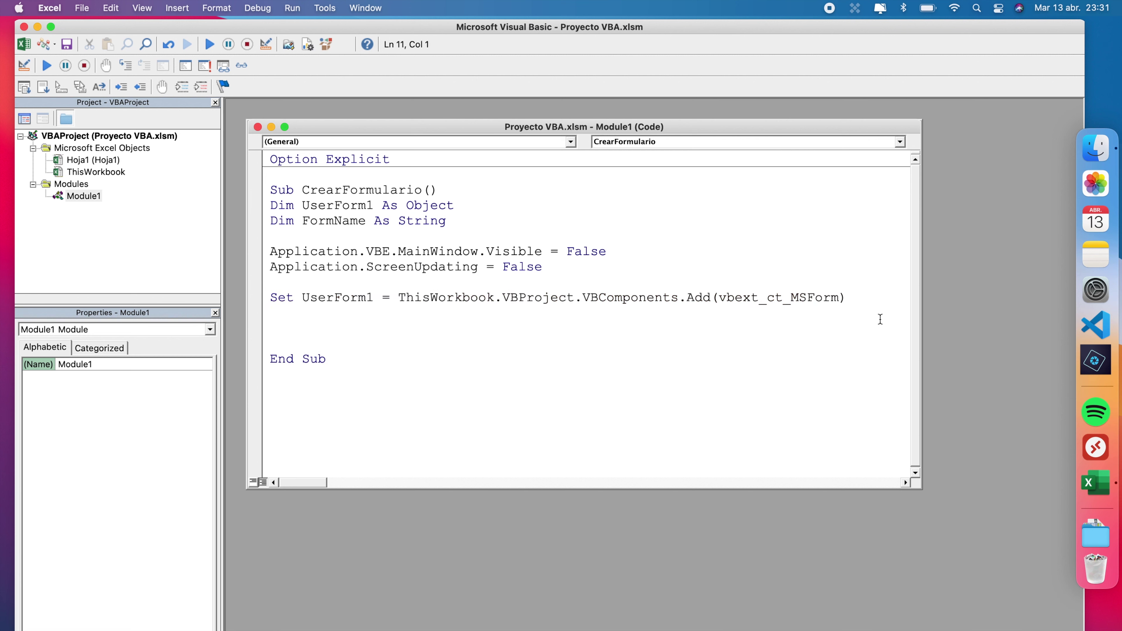
key("Return")
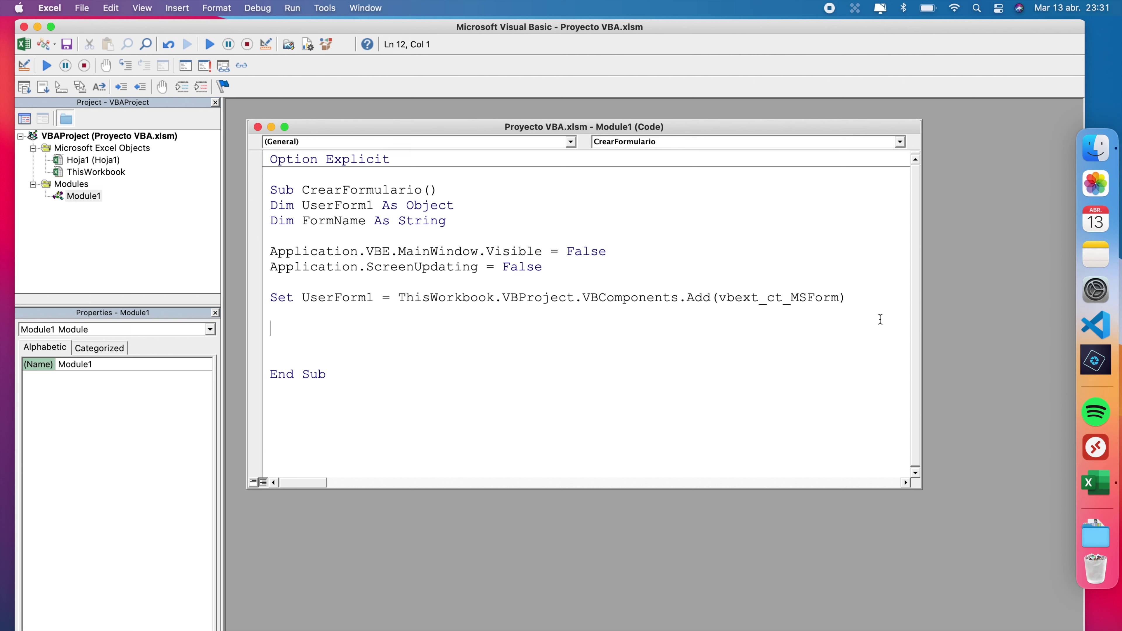
type("with userform1")
key("Return")
key("Return")
- Close the block with End With and return to an indented line inside it
type("endwith")
key("Return")
key("Up")
key("Up")
key("Tab")
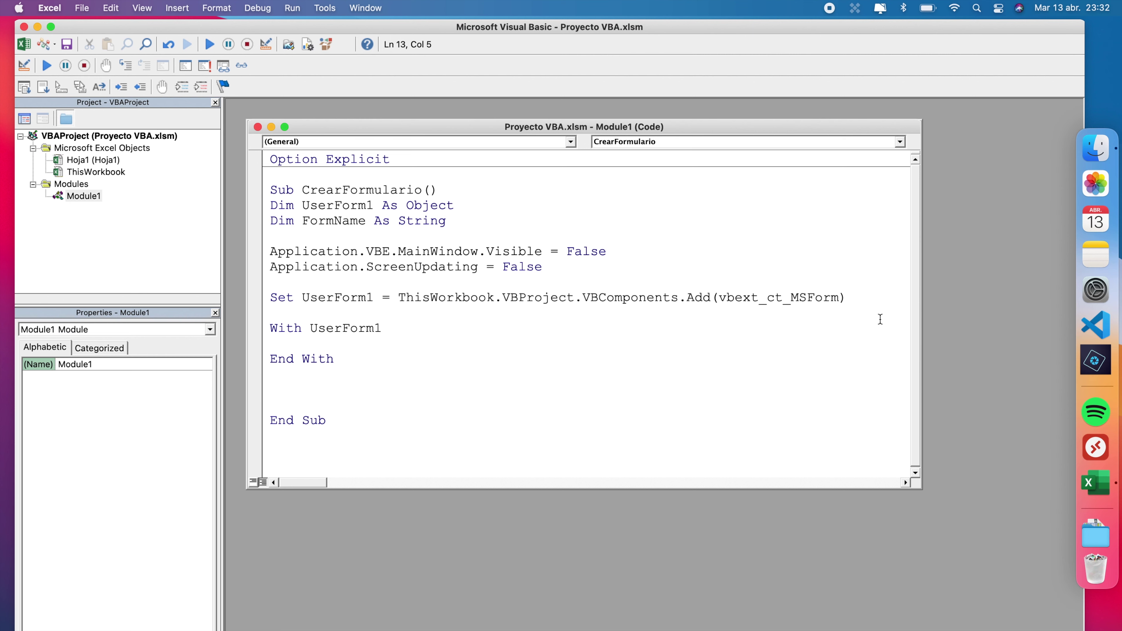
- Set .Properties("Caption") to "Excel y Más" and begin another .Properties line
type(".")
type("properties")
type("(")
type("\"")
type("cap")
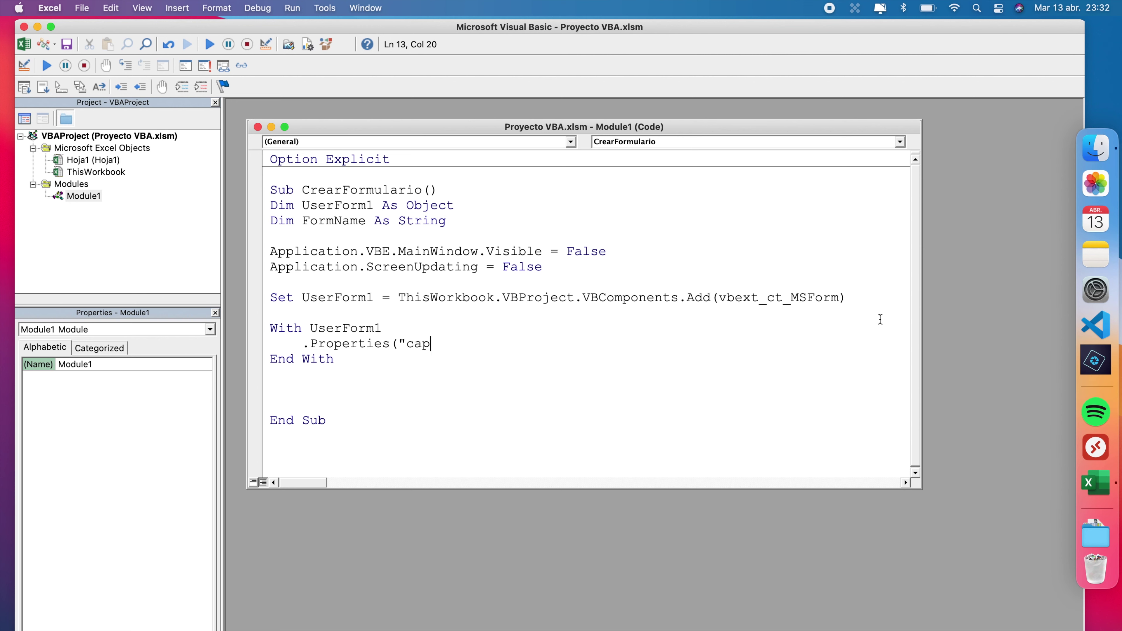
type("tion")
key("BackSpace")
key("BackSpace")
key("BackSpace")
key("BackSpace")
key("BackSpace")
key("BackSpace")
key("BackSpace")
type("c")
key("BackSpace")
type("Caption\")")
type("Excel y Más")
key("Return")
key("Return")
key("Up")
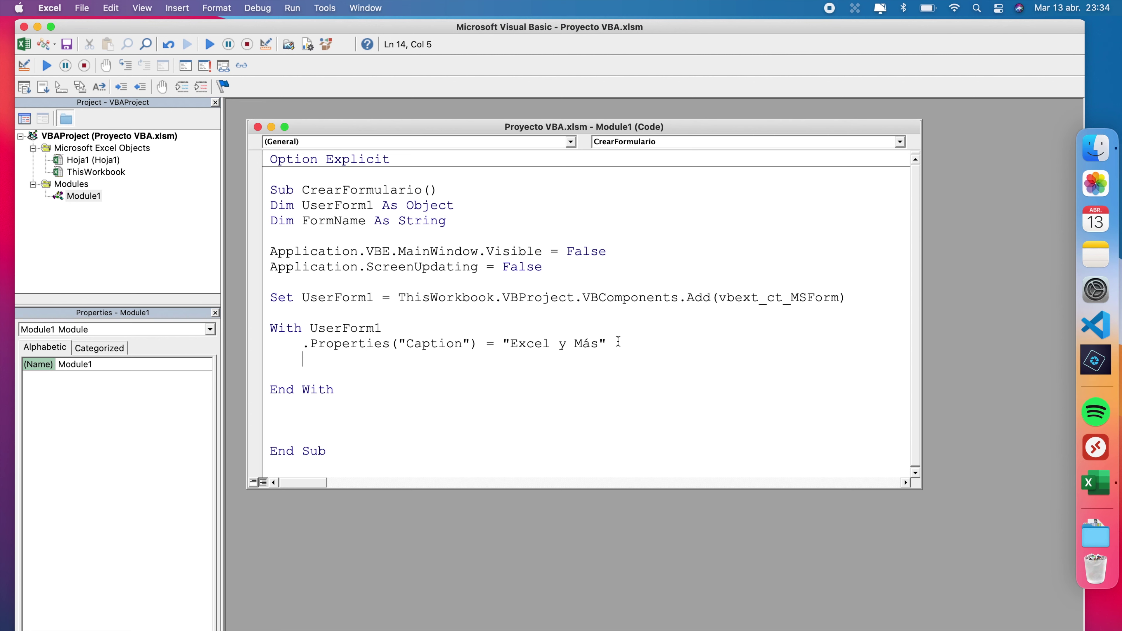
type(".properties")
type("(\"With")
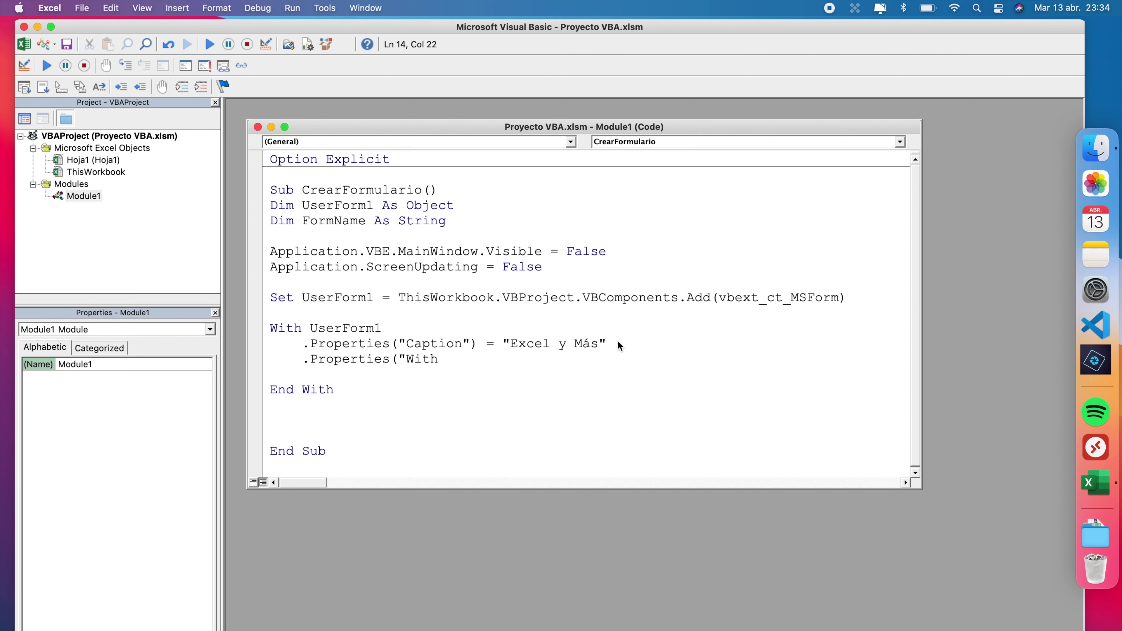
- Complete the line as .Properties("Width") = 400
key("Left")
key("Left")
type("dth")
type("\")")
type("=")
type("400")
key("Return")
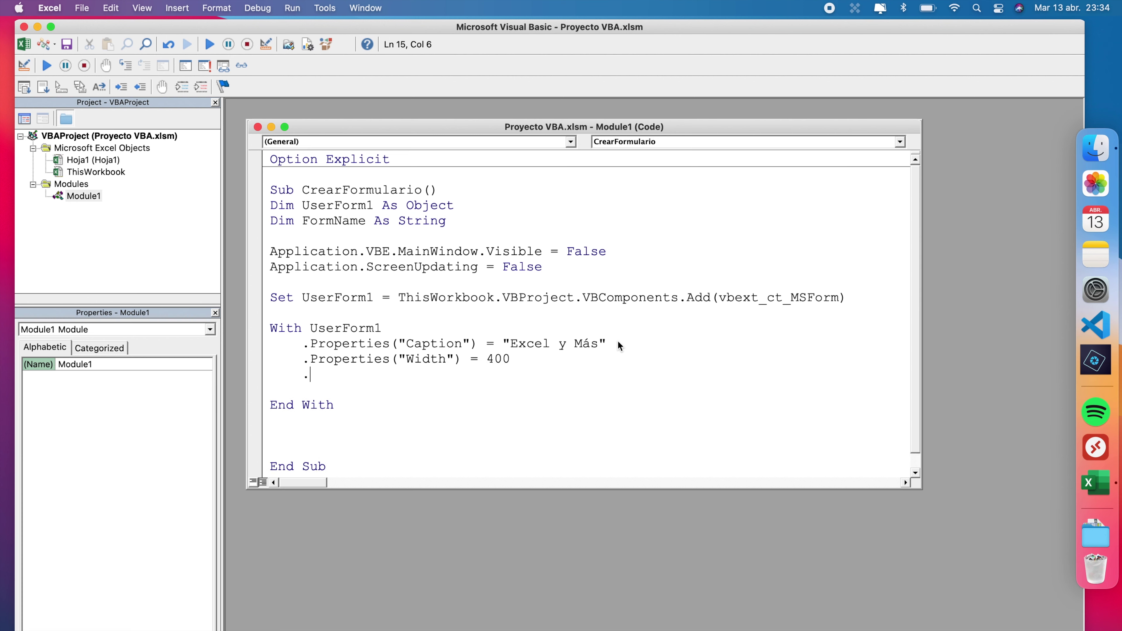
- Add .Properties("Height") = 400, correcting the spelling and the split 400
type(".properties")
type("(\"")
type("Heg")
key("BackSpace")
type("igth")
key("BackSpace")
key("BackSpace")
key("BackSpace")
type("ht\")=")
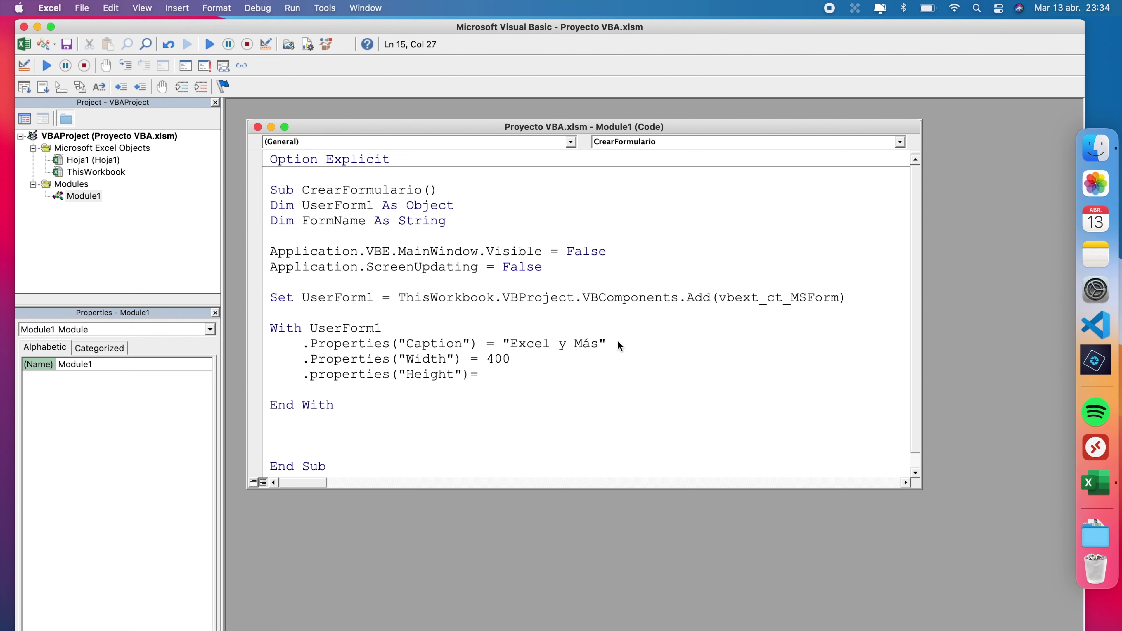
type("400")
key("Left")
key("Left")
key("Return")
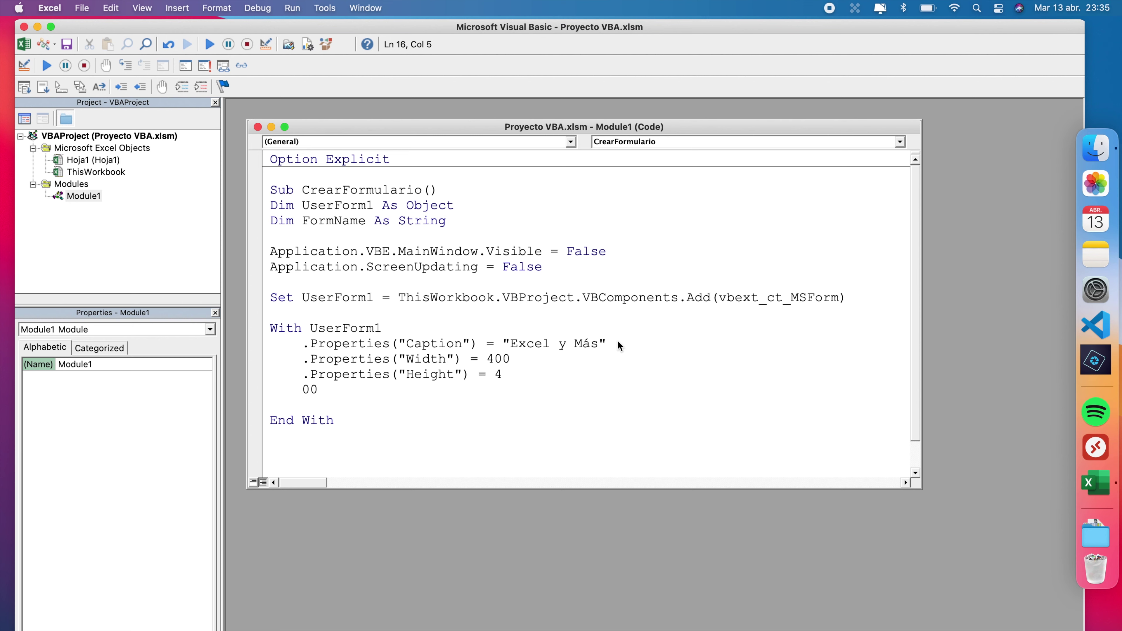
key("BackSpace")
key("BackSpace")
key("BackSpace")
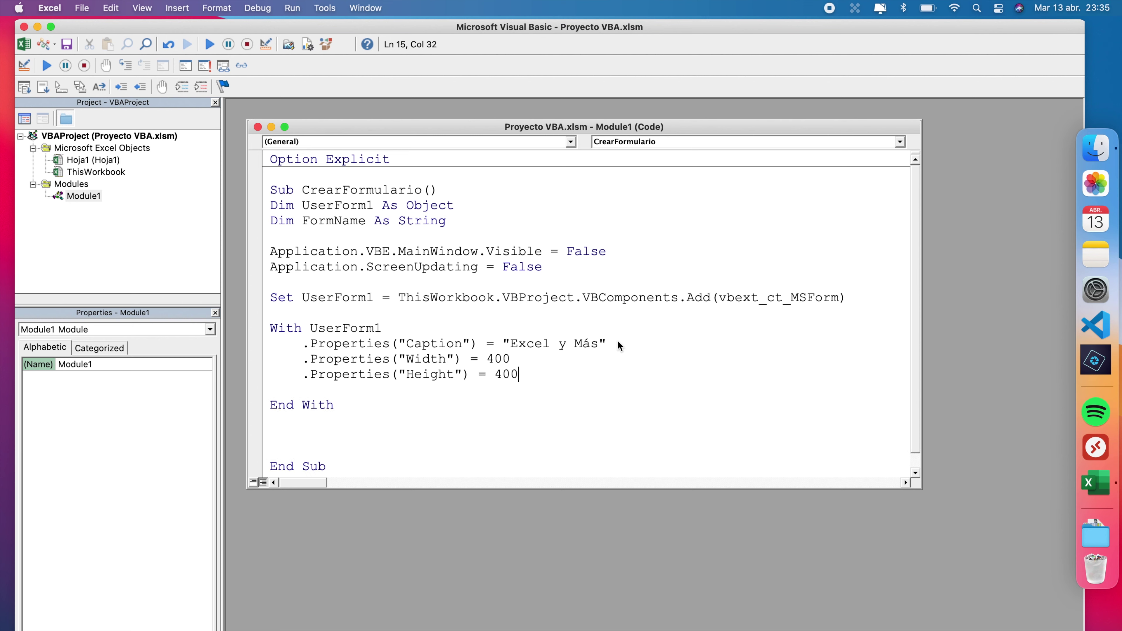
key("Return")
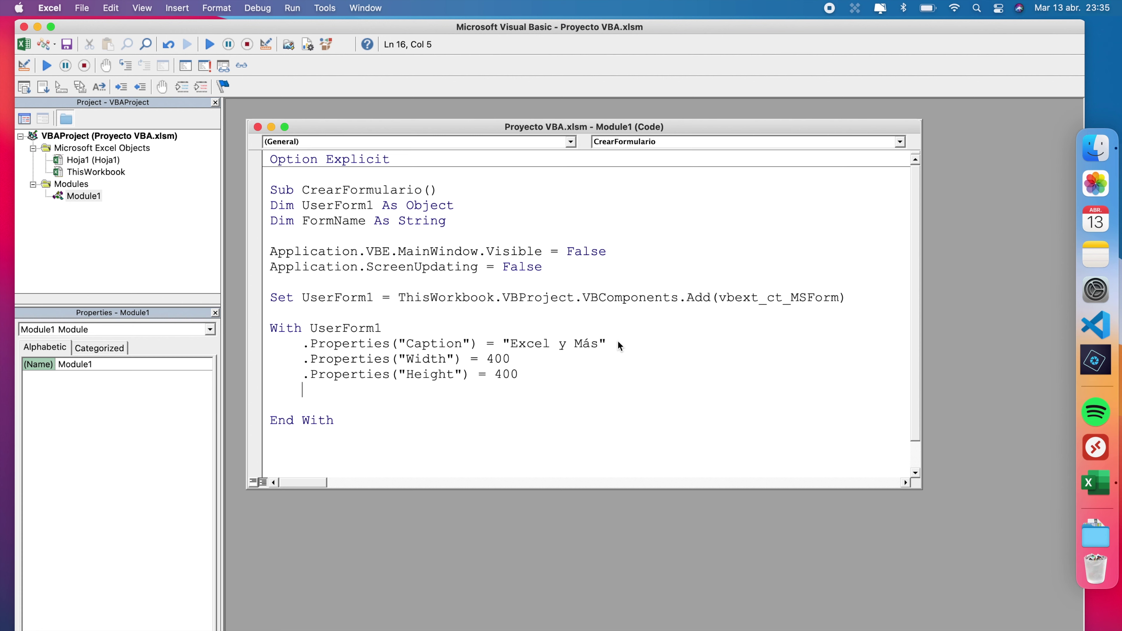
- Remove the blank line before End With and type FormName = UserForm1.Name below it
key("Down")
key("BackSpace")
key("BackSpace")
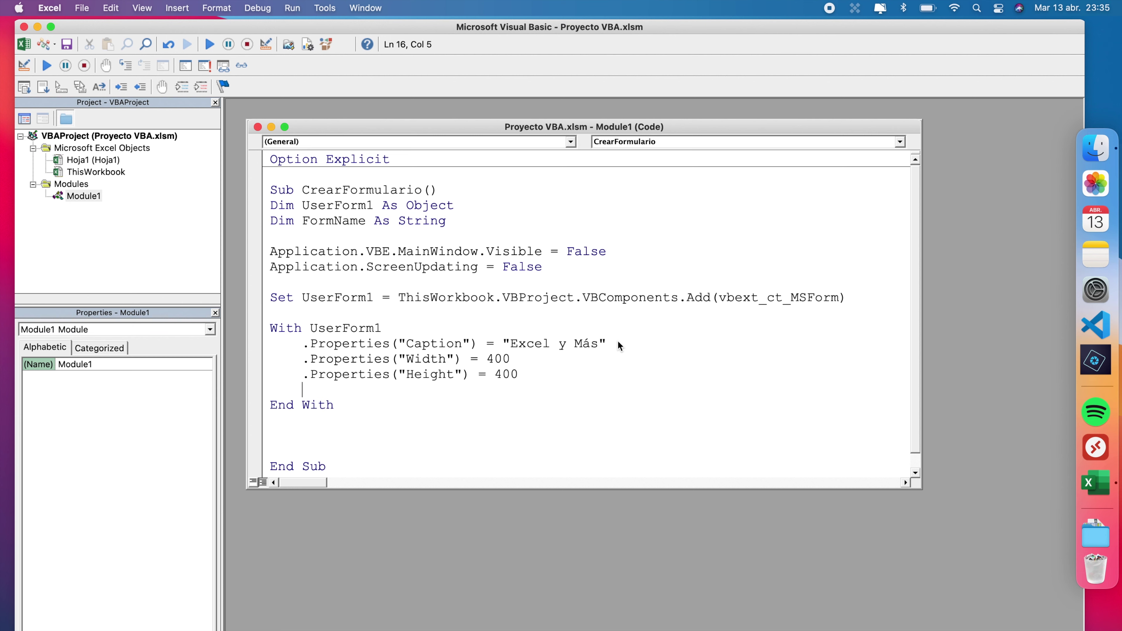
key("BackSpace")
key("BackSpace")
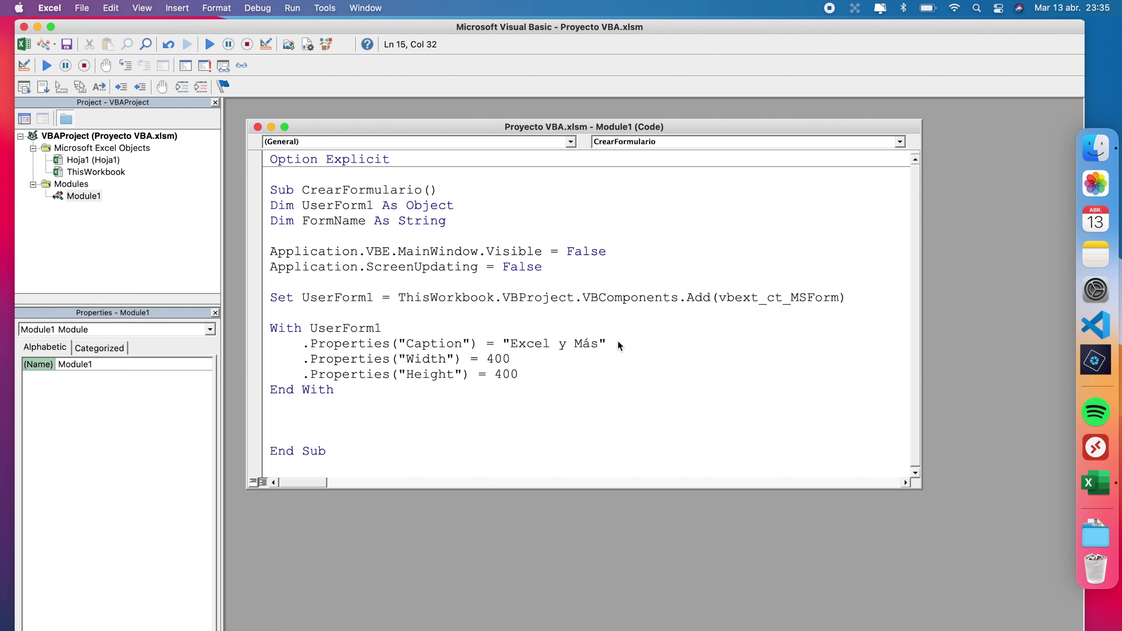
key("Return")
key("Return")
type("formname")
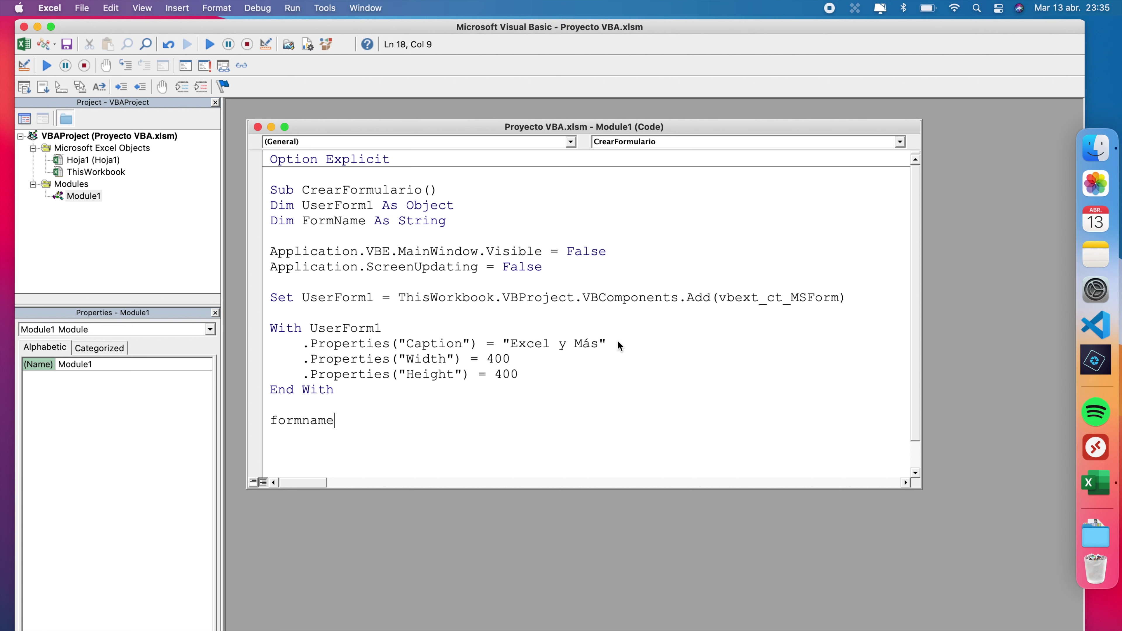
type("=")
type("userform")
type("1.name")
- Add the final line VBA.UserForms.Add(FormName).Show after the FormName assignment
key("Return")
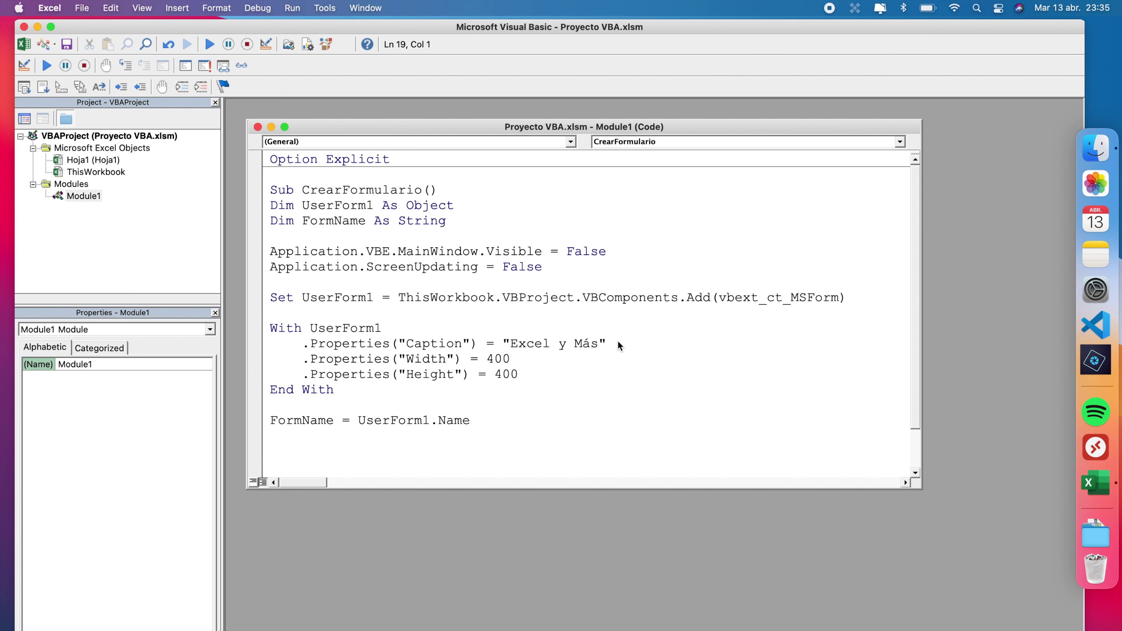
key("Return")
type("vba.")
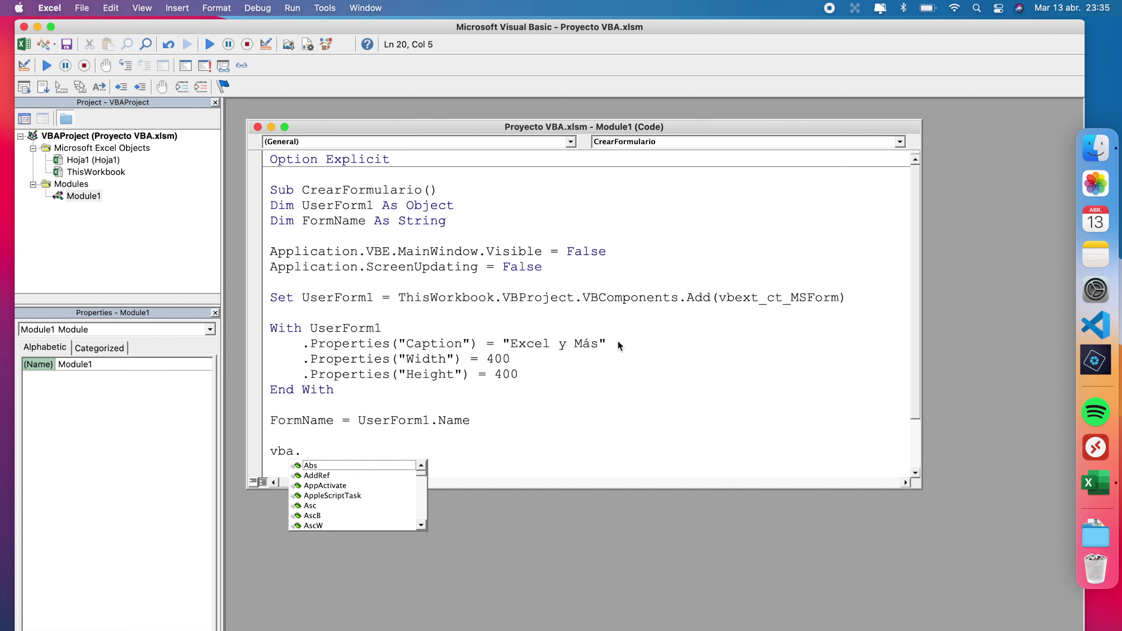
type("userforms.a")
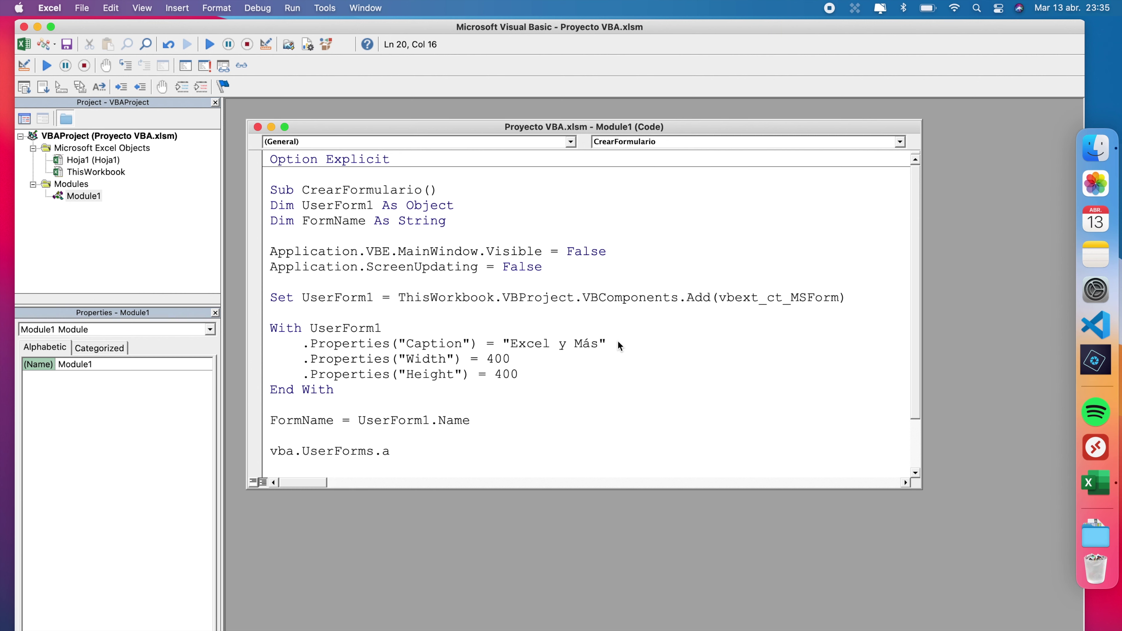
type("dd(")
type("form")
type("name")
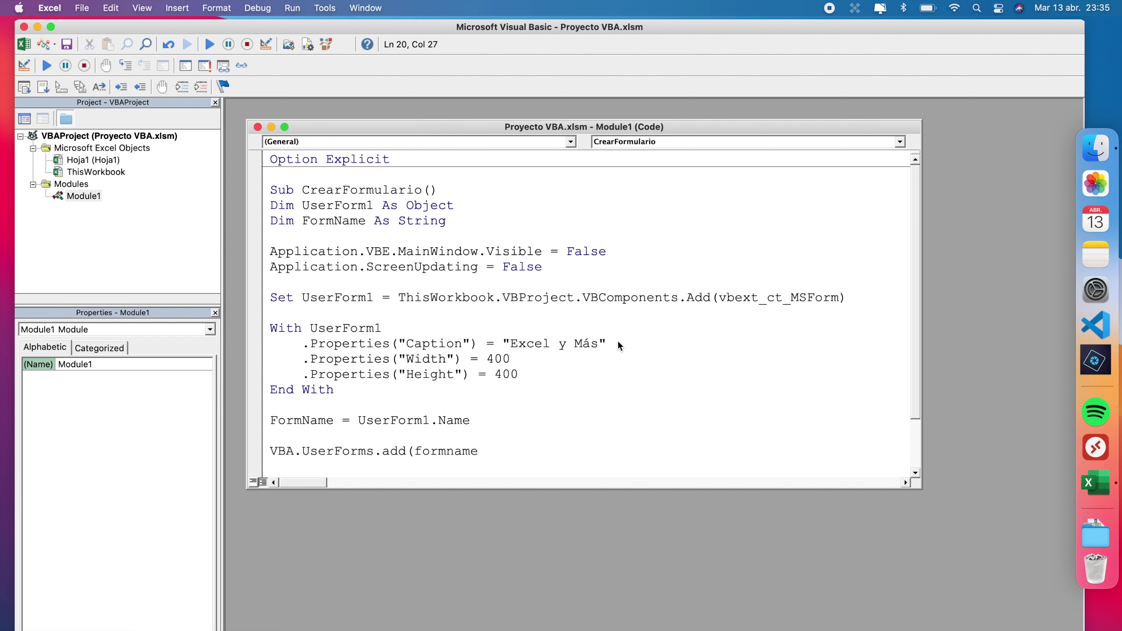
type(")")
key("BackSpace")
type(")")
type(".show")
key("Return")
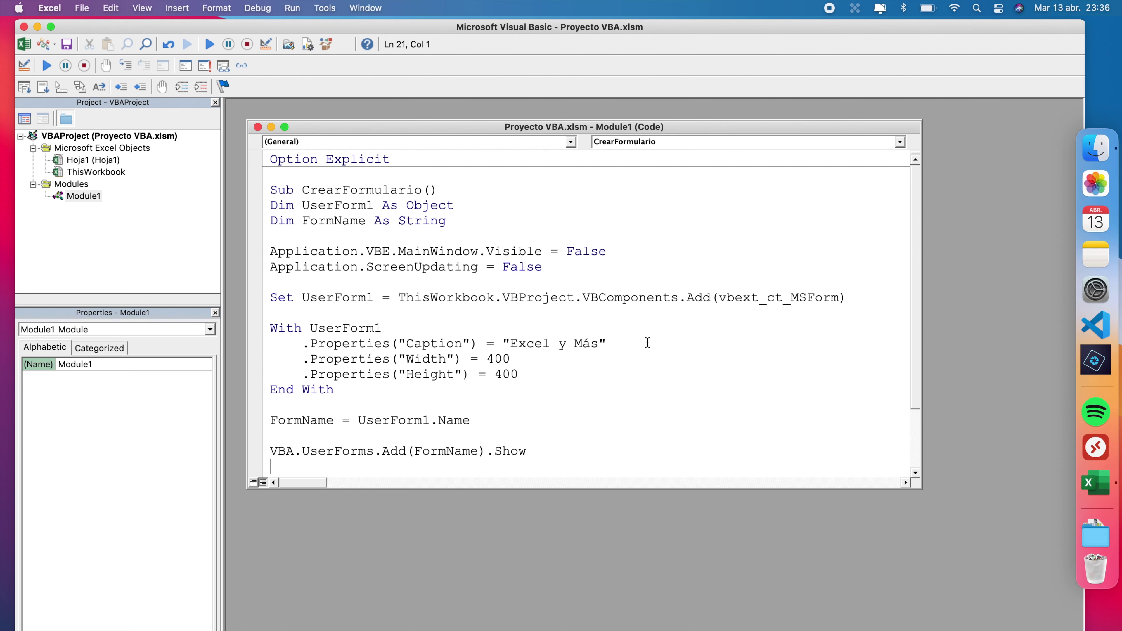
scroll(647, 343, "down", 1)
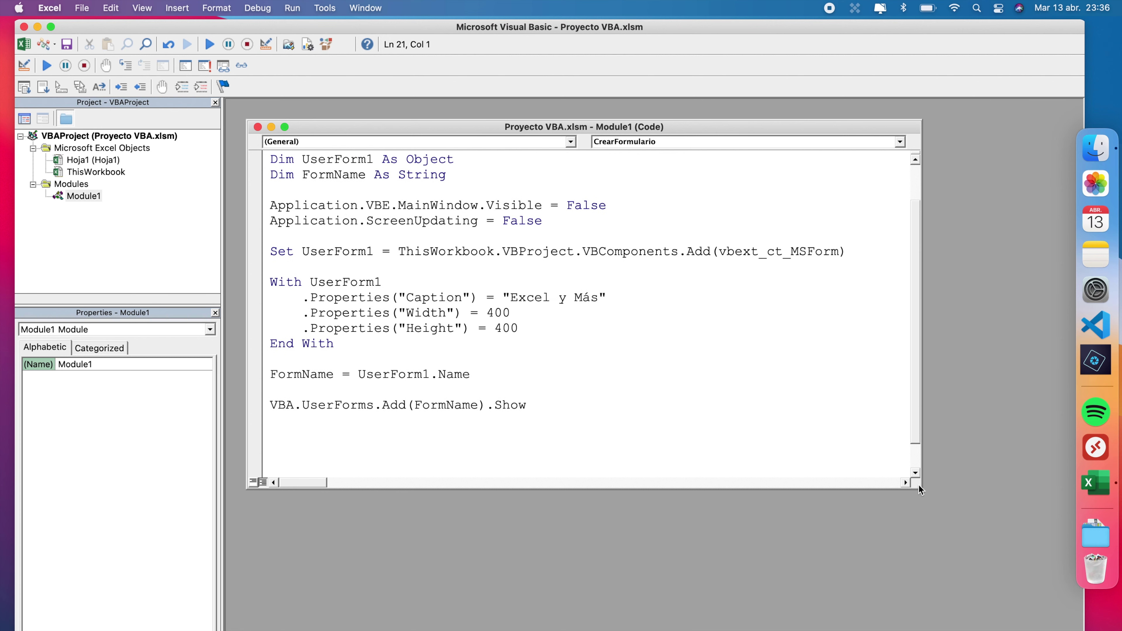
- Resize the Module1 code window so the macro shows from Option Explicit to End Sub
left_click_drag(921, 487, 1030, 608)
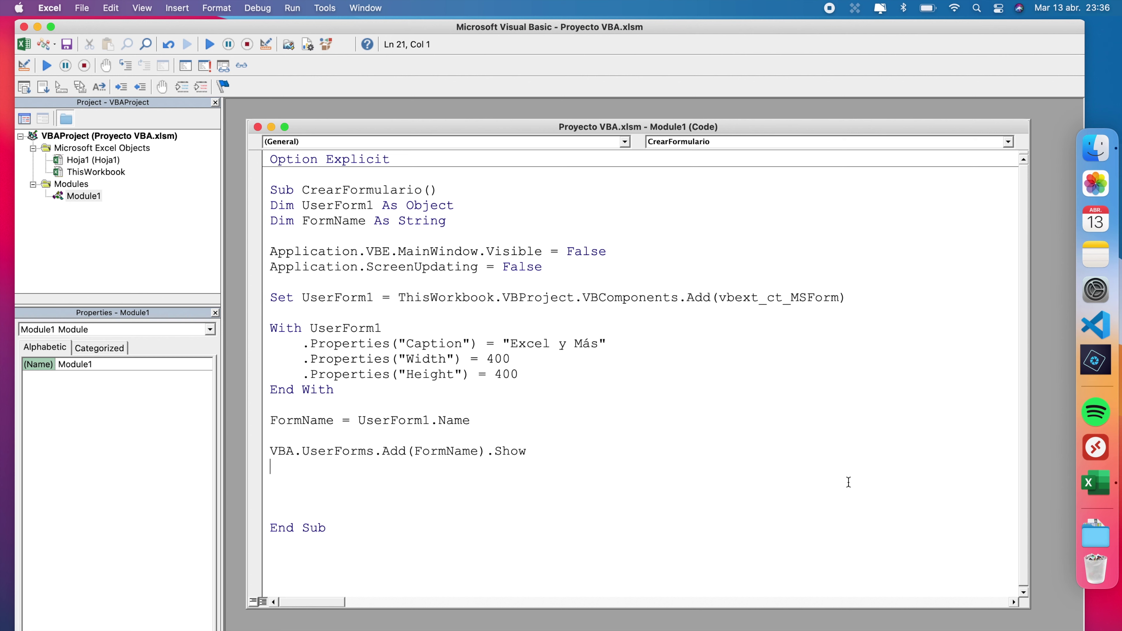
- Run CrearFormulario, dismiss the 'Variable not defined' compile error, and reset the halted macro
left_click(461, 237)
left_click(210, 45)
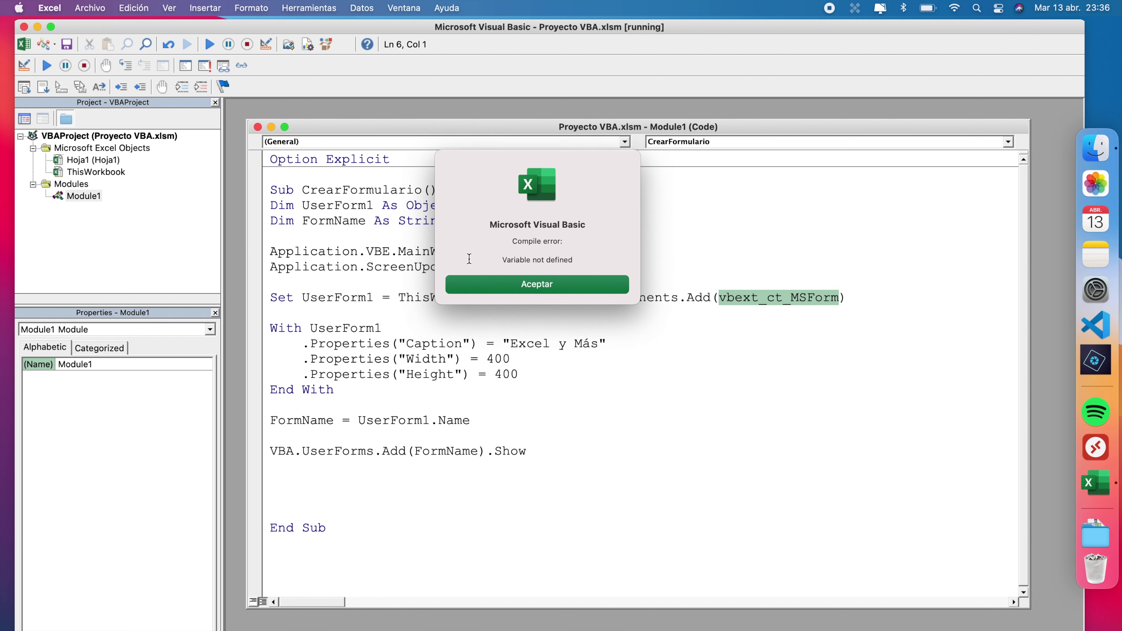
left_click(558, 286)
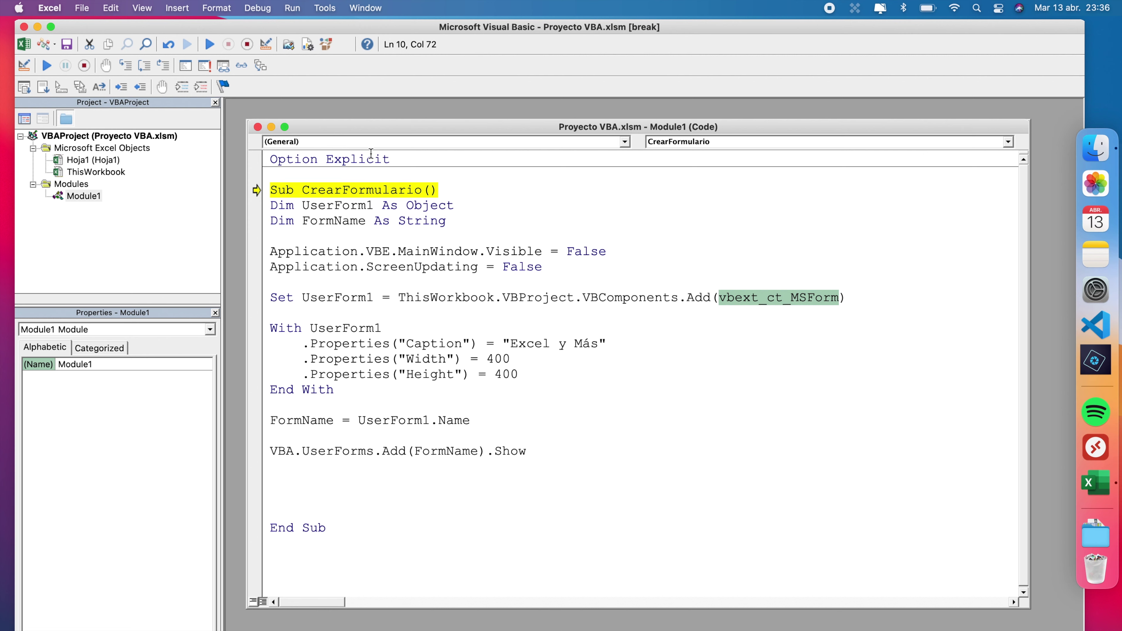
left_click(248, 45)
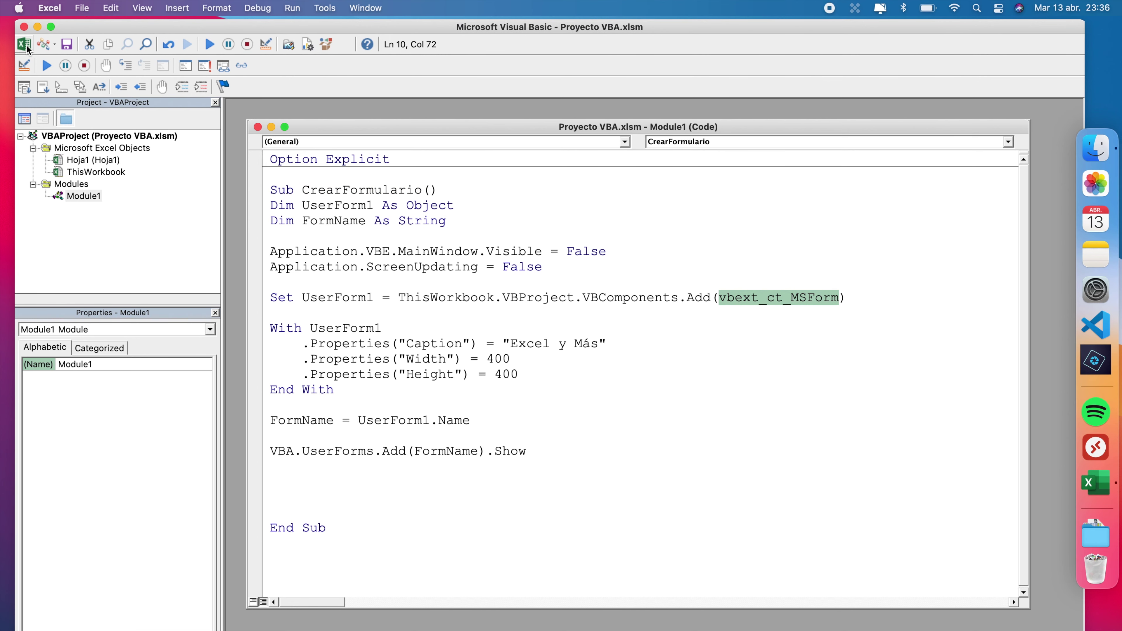
left_click(26, 45)
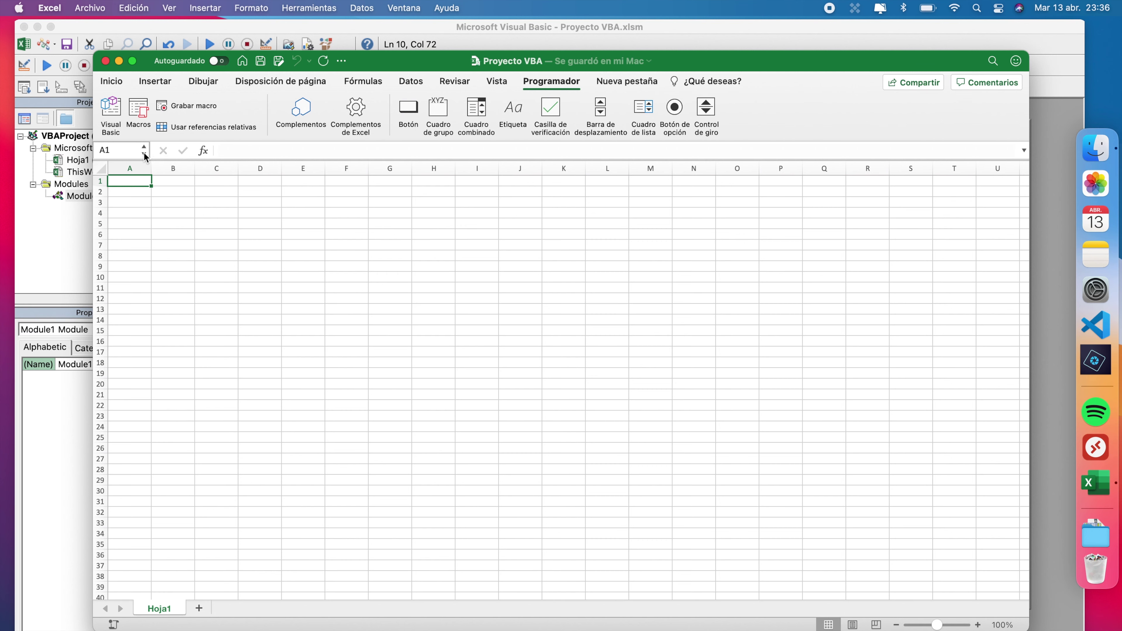
- Confirm trusted access to the VBA project object model in Excel's Seguridad preferences
left_click(49, 8)
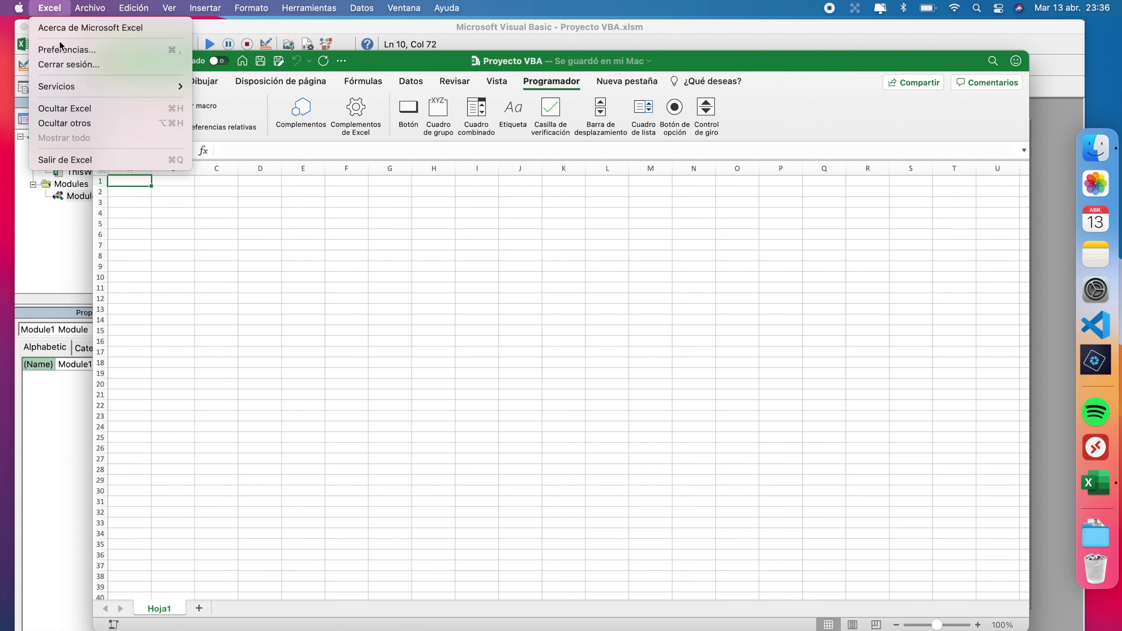
left_click(64, 50)
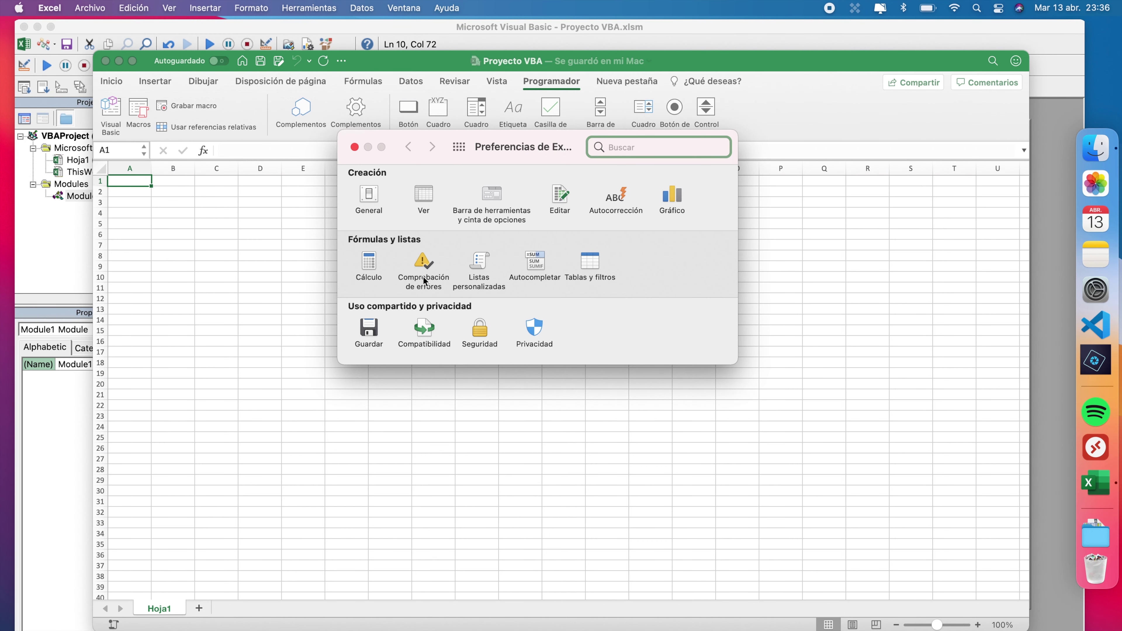
left_click(479, 331)
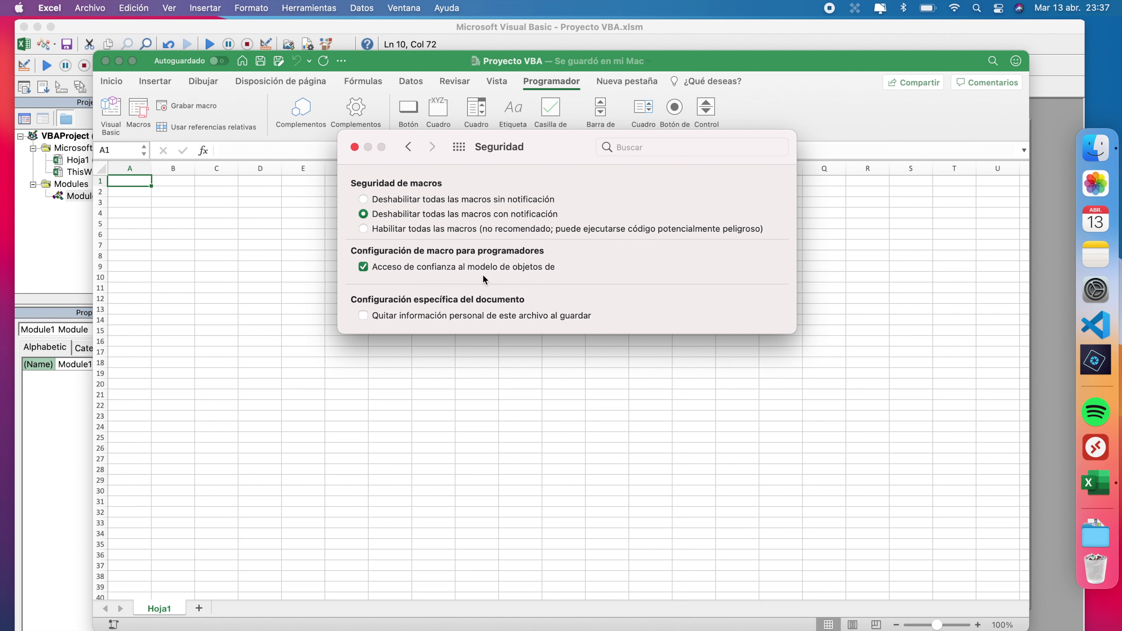
left_click(354, 147)
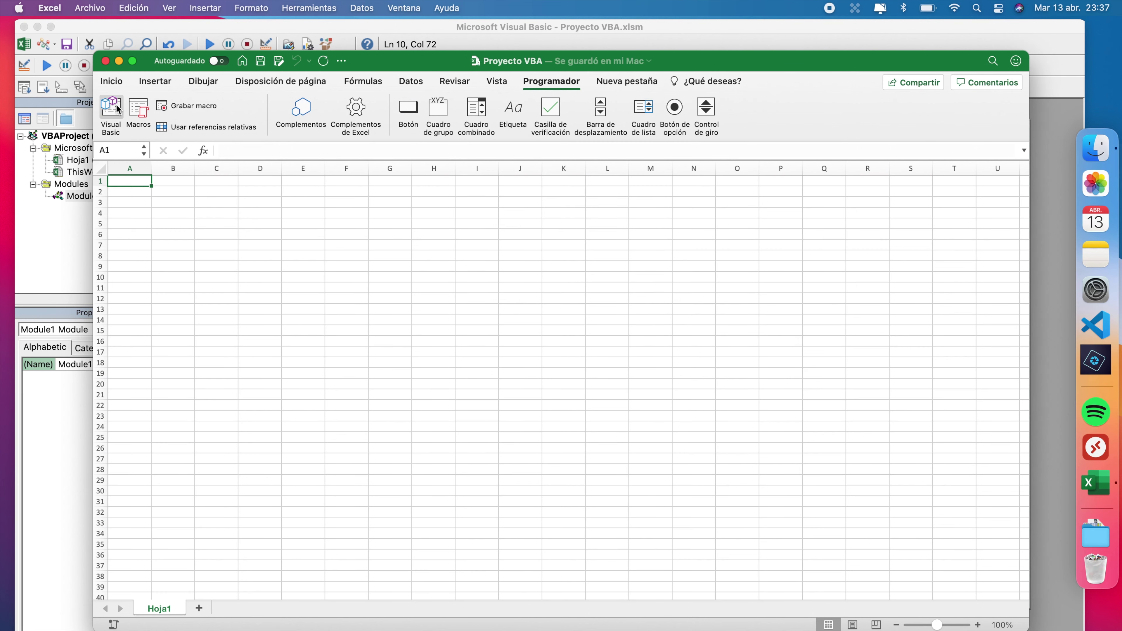
left_click(110, 114)
left_click(487, 267)
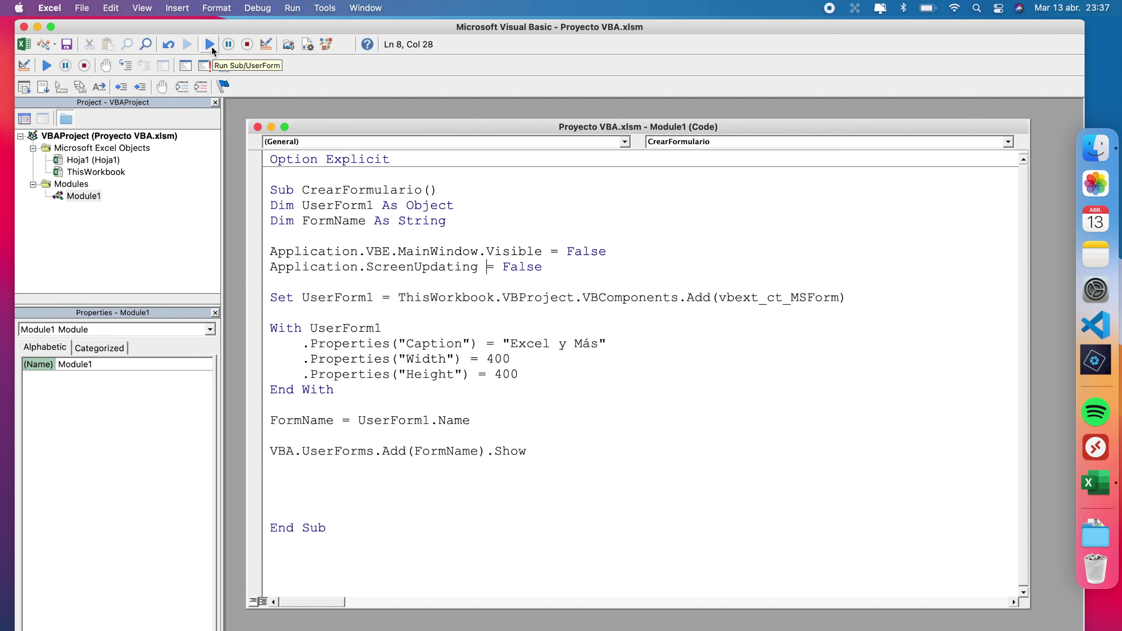
left_click(210, 45)
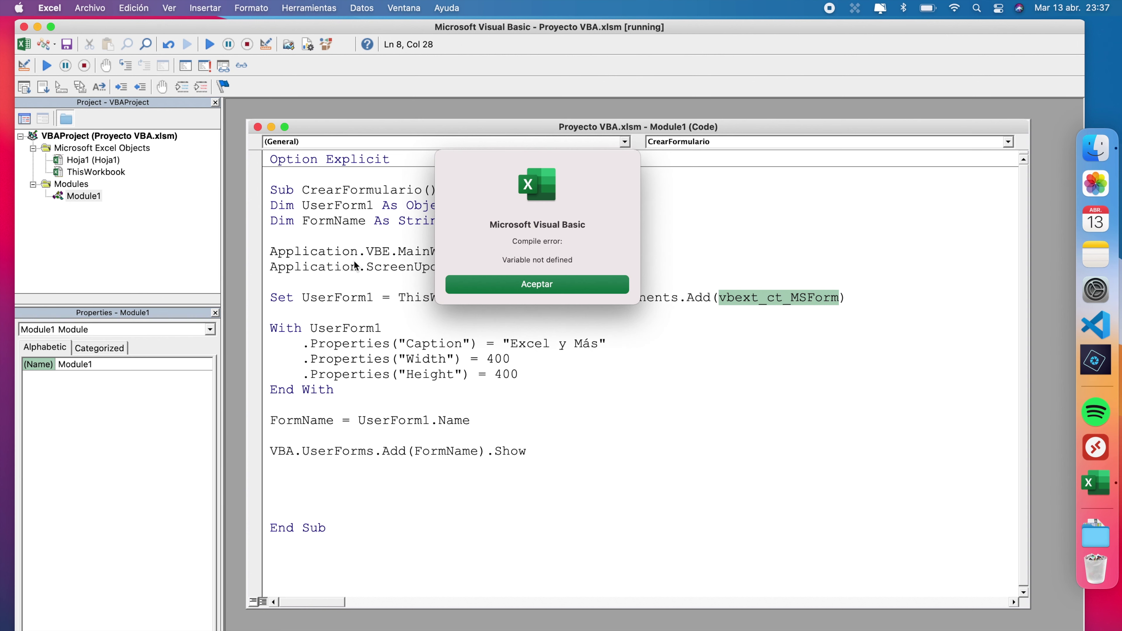
left_click(470, 285)
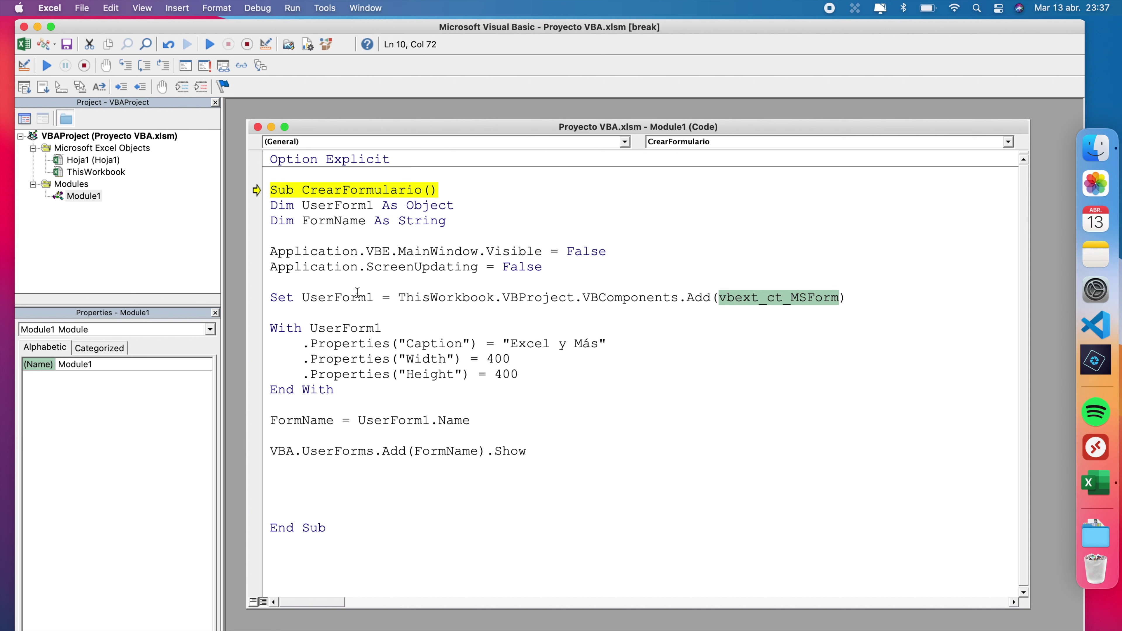
left_click(206, 45)
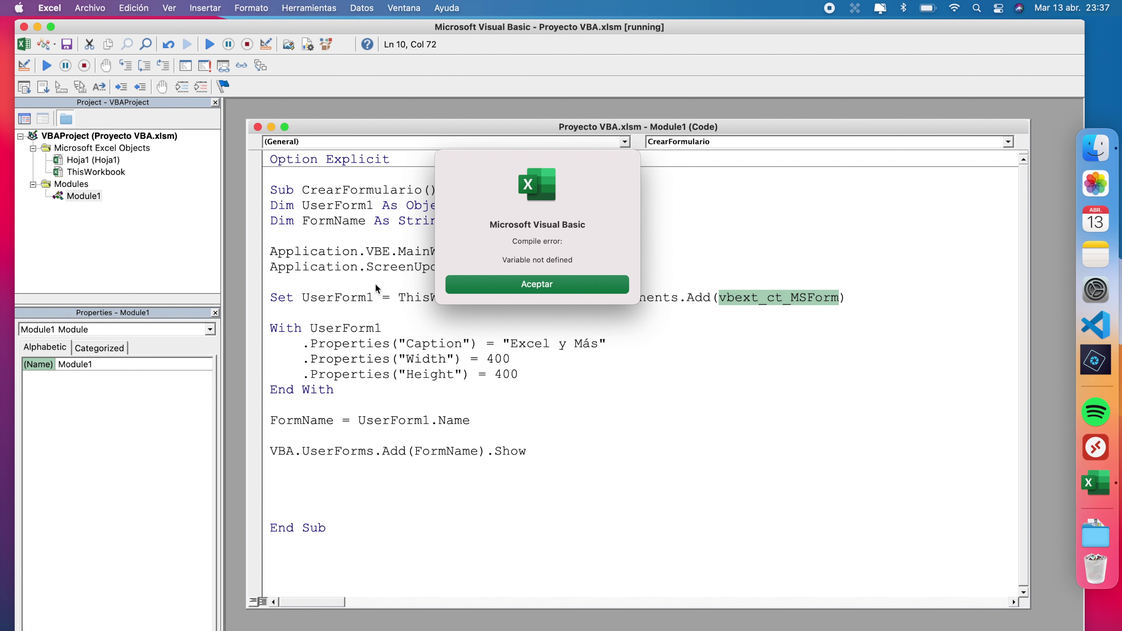
left_click(486, 290)
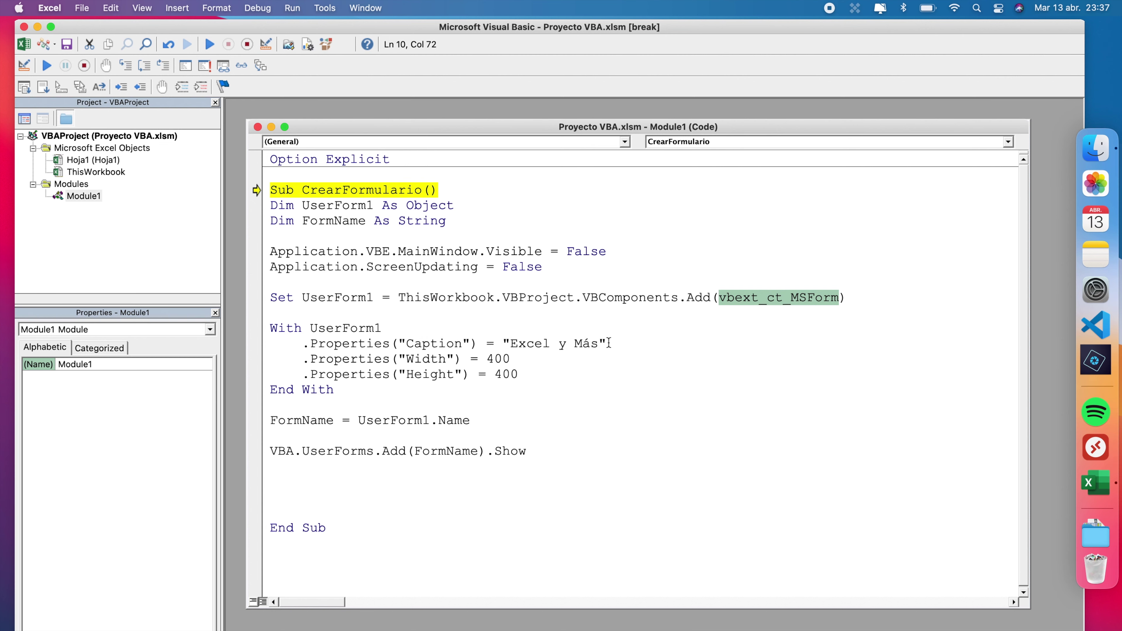
left_click(247, 44)
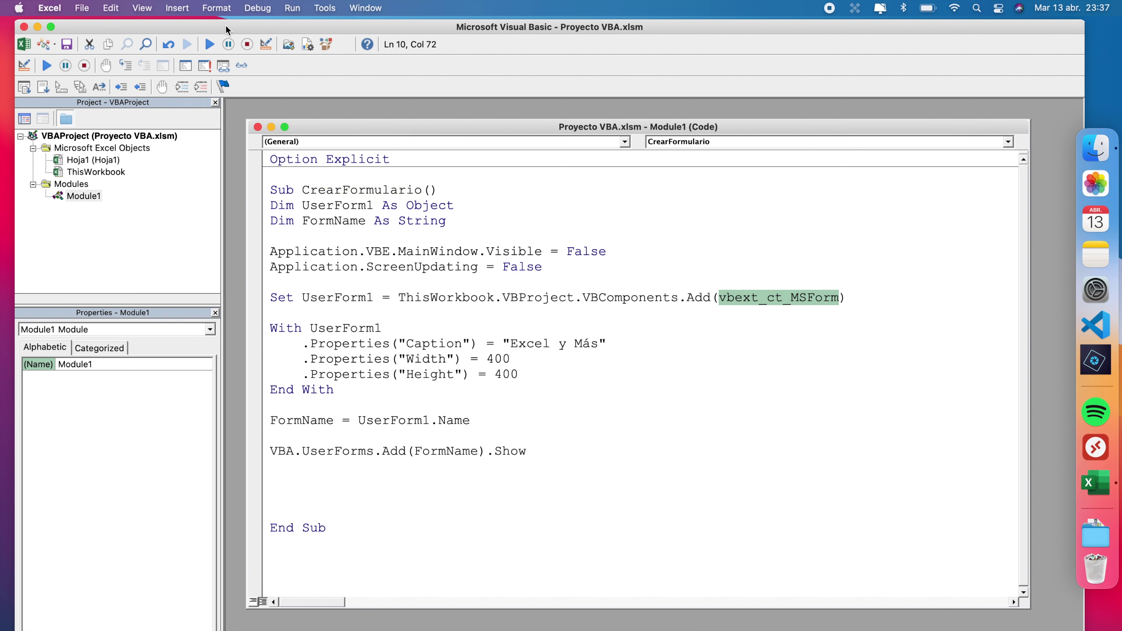
left_click(256, 13)
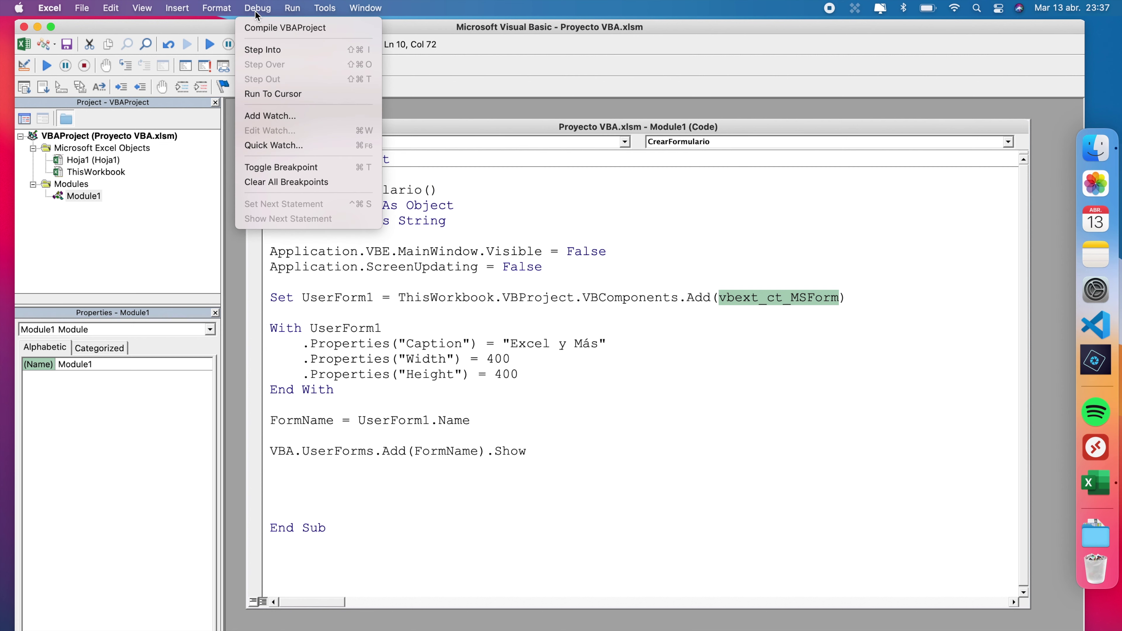
left_click(254, 28)
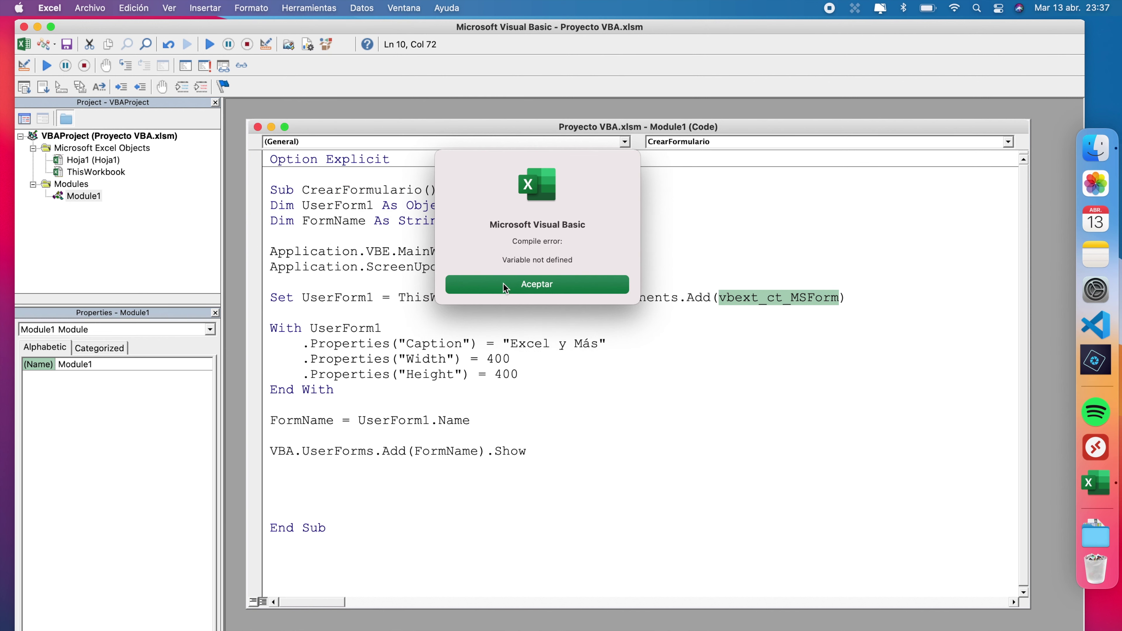
left_click(505, 288)
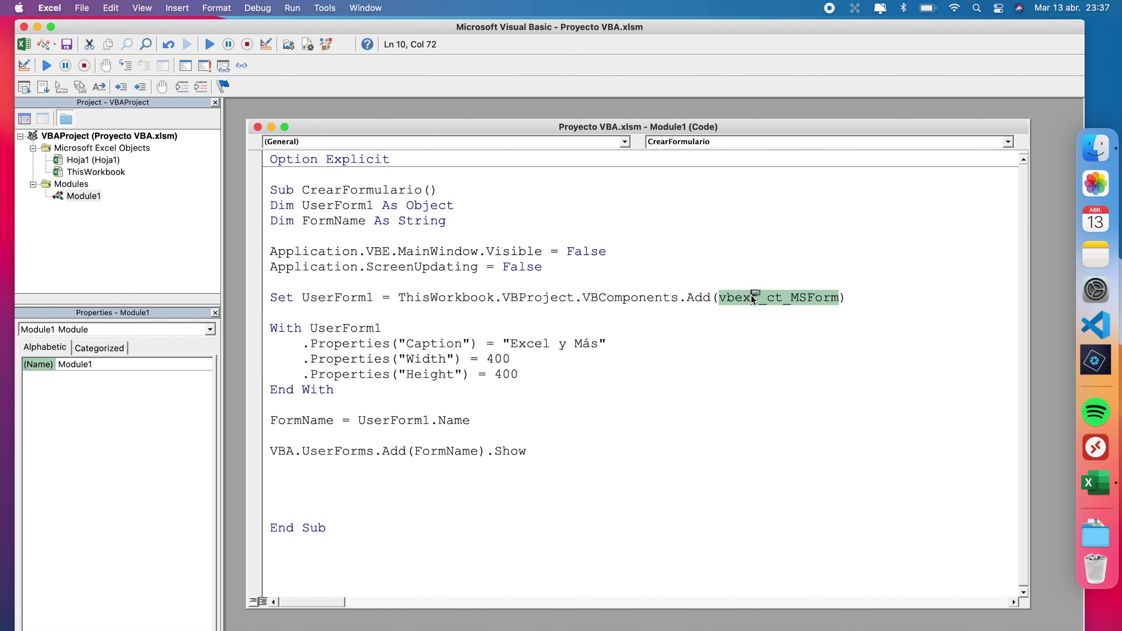
left_click(872, 282)
- Retype the VBComponents.Add argument as vbext_ct_MSForm and accept adding its missing library reference
key("Down")
key("Down")
key("Right")
key("Right")
key("Right")
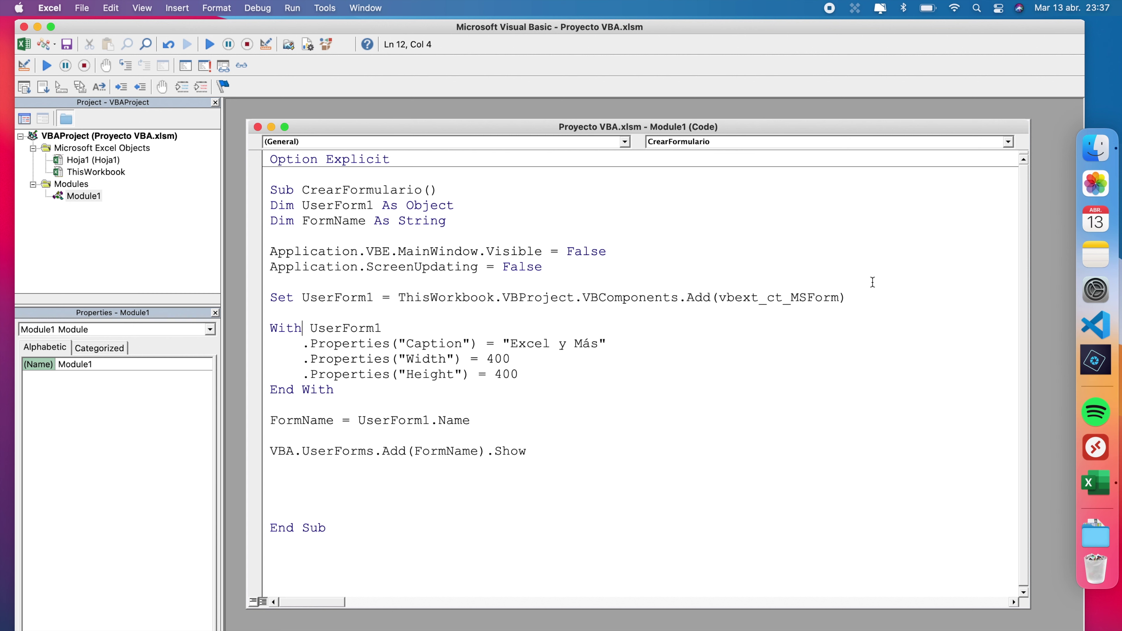
left_click(868, 296)
key("BackSpace")
key("BackSpace")
key("BackSpace")
key("BackSpace")
key("BackSpace")
key("BackSpace")
key("BackSpace")
key("BackSpace")
key("BackSpace")
key("BackSpace")
key("BackSpace")
key("BackSpace")
key("BackSpace")
key("BackSpace")
key("BackSpace")
key("BackSpace")
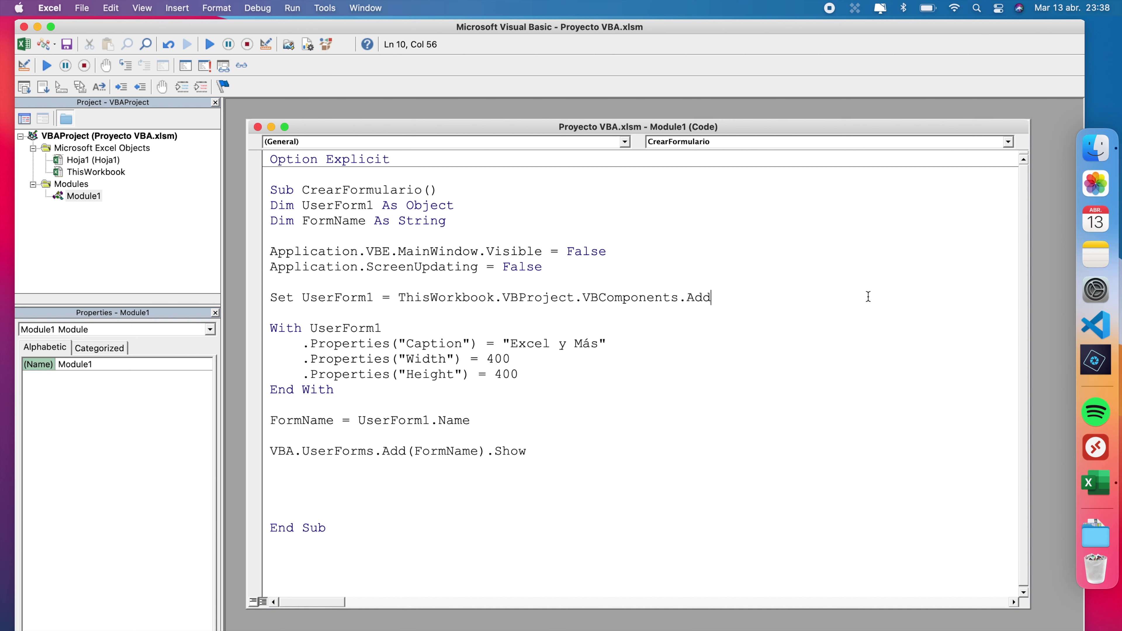
type("(")
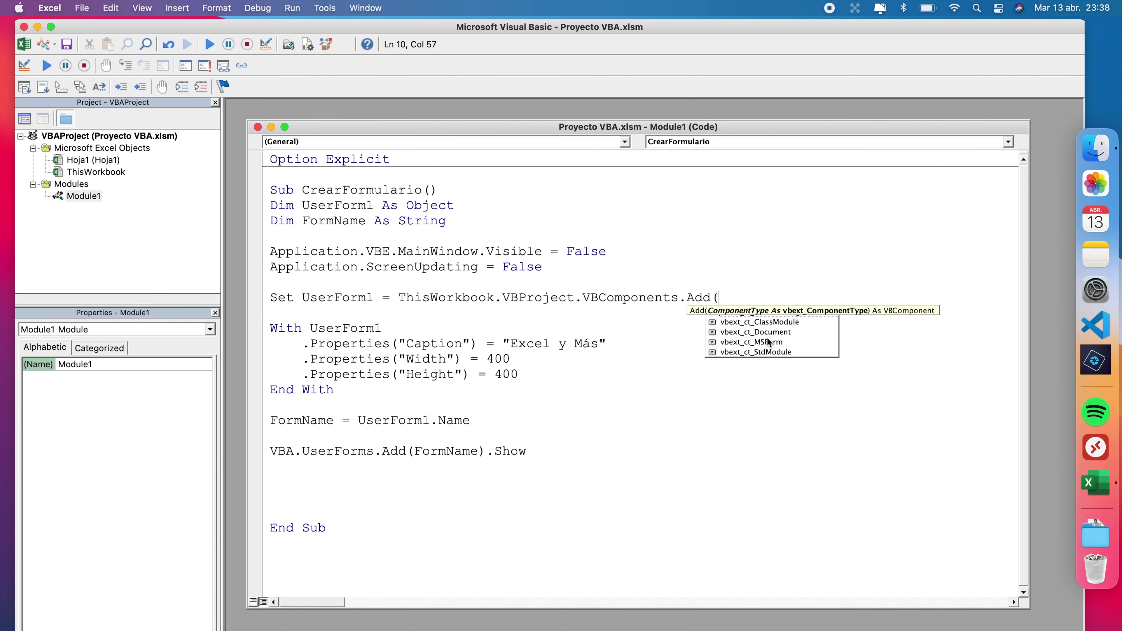
left_click(769, 341)
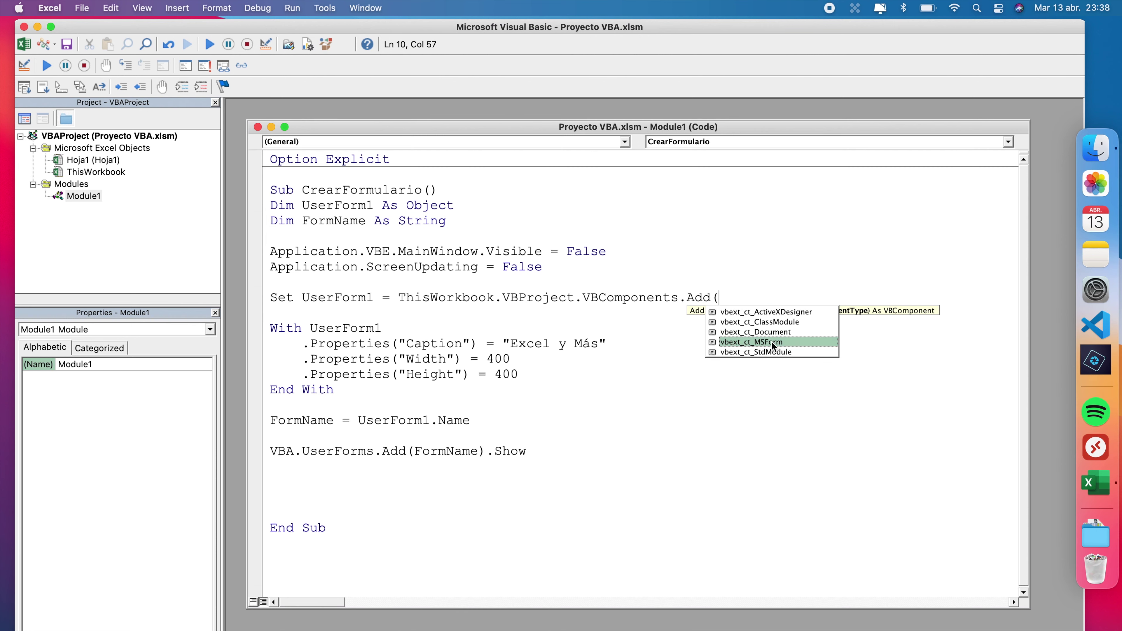
key("Escape")
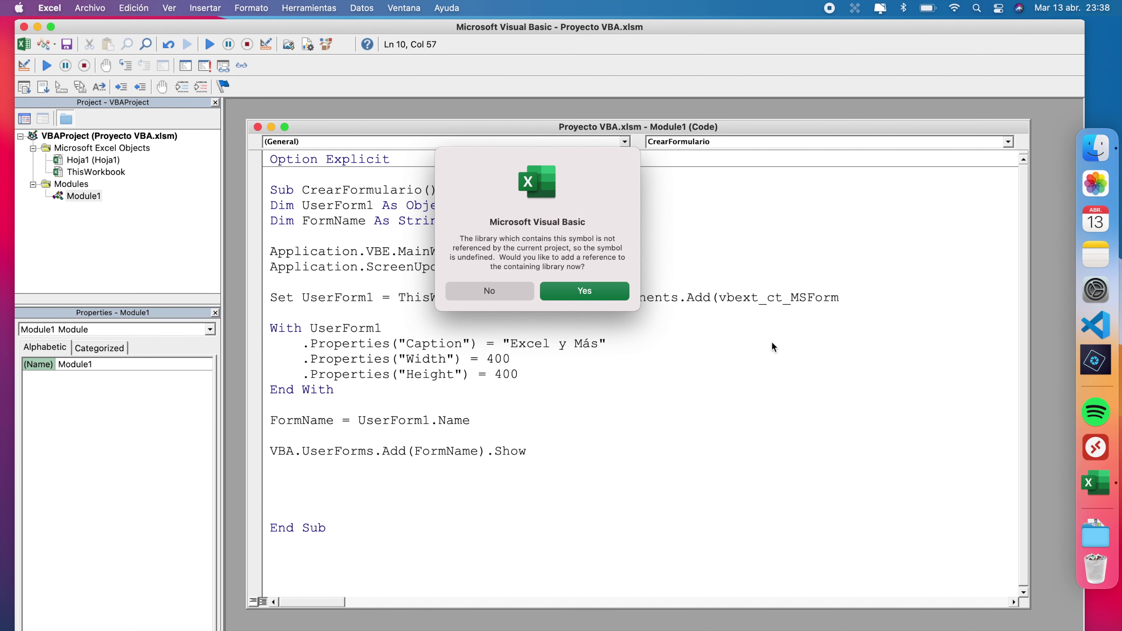
left_click(622, 289)
type(")")
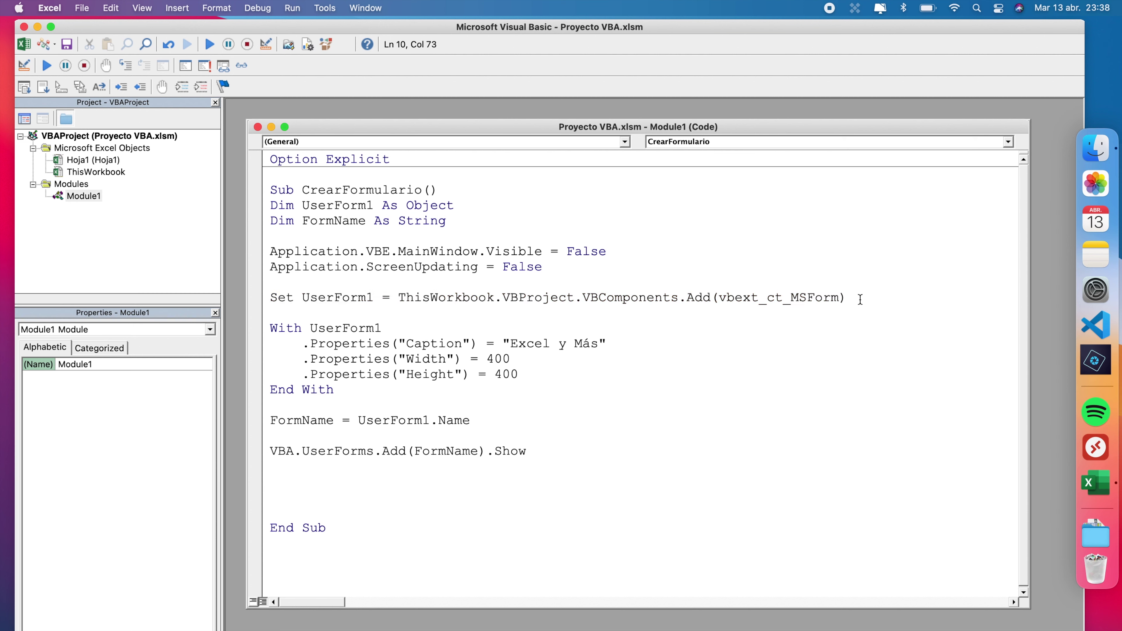
key("Down")
left_click(258, 13)
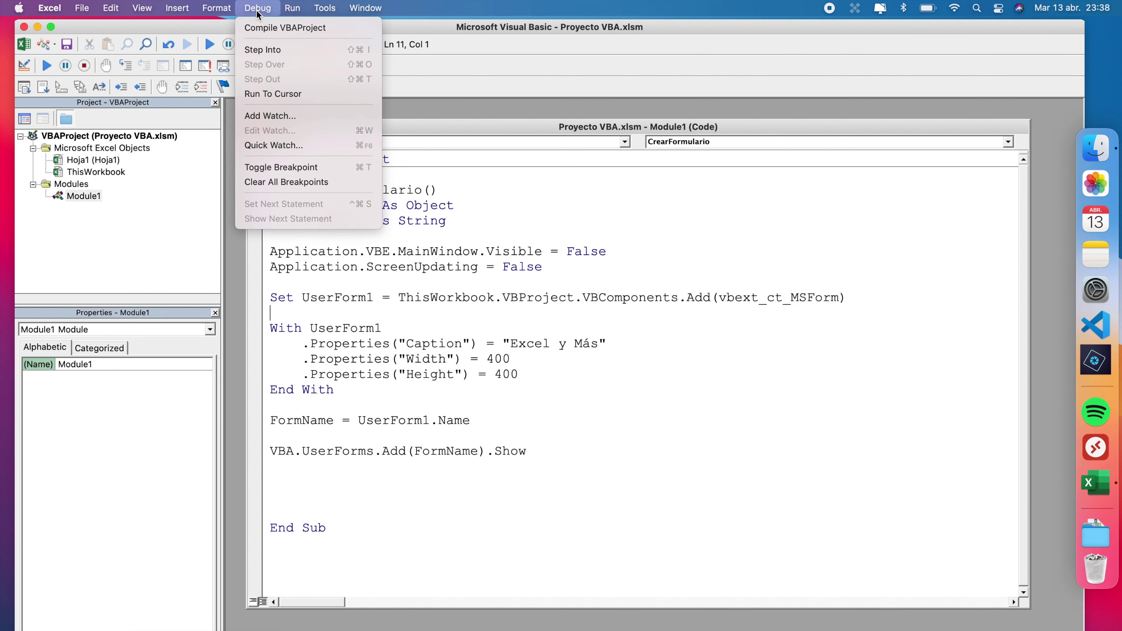
- Compile VBAProject and run CrearFormulario to show the empty 'Excel y Más' form over Hoja1
left_click(263, 28)
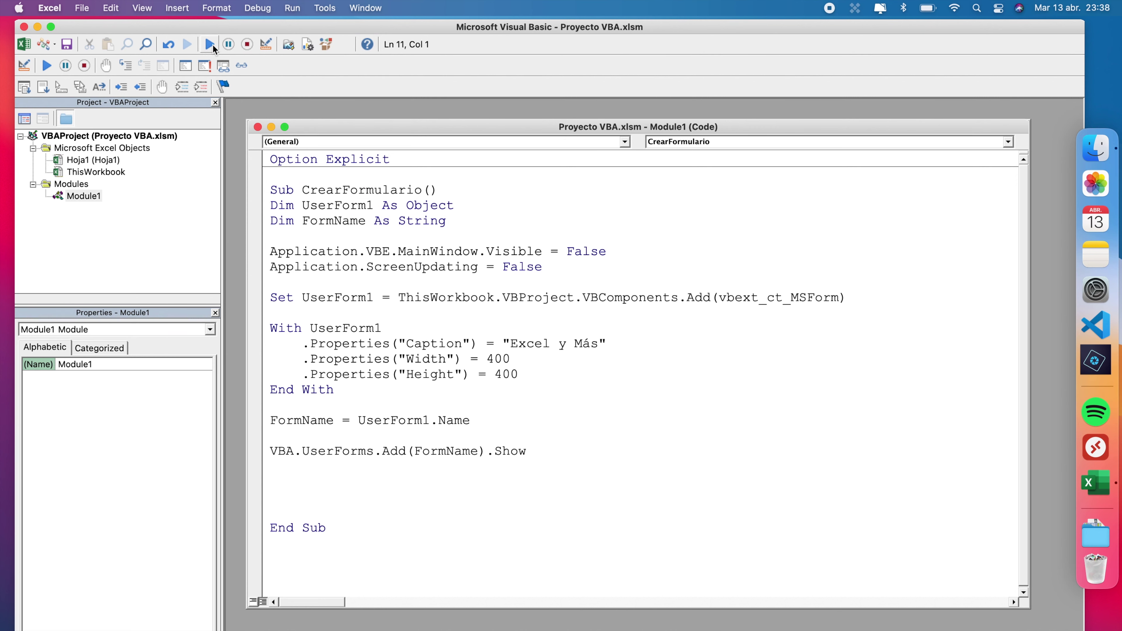
left_click(210, 44)
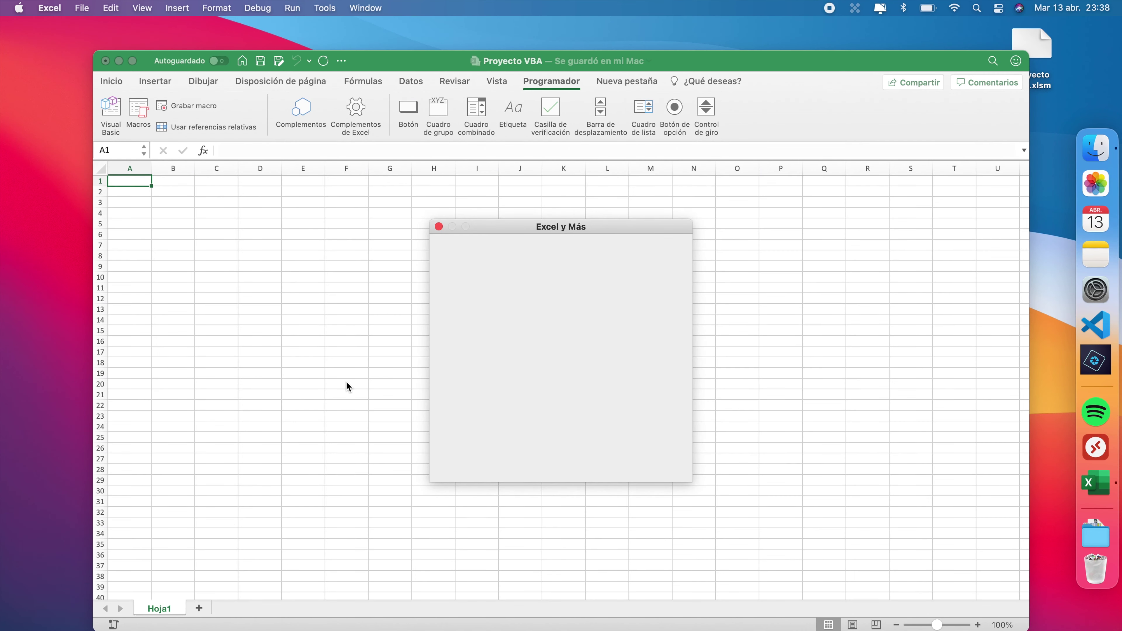